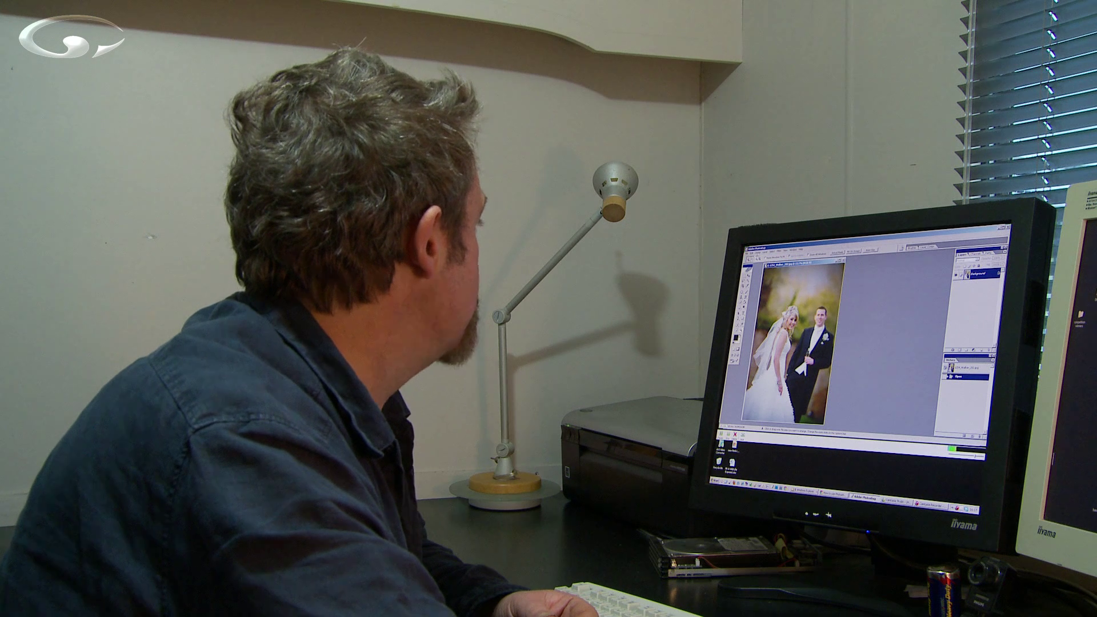
# Step: Remove the wedding photo's colour with a Hue/Saturation adjustment, setting Saturation to -100
pyautogui.click(123, 30)
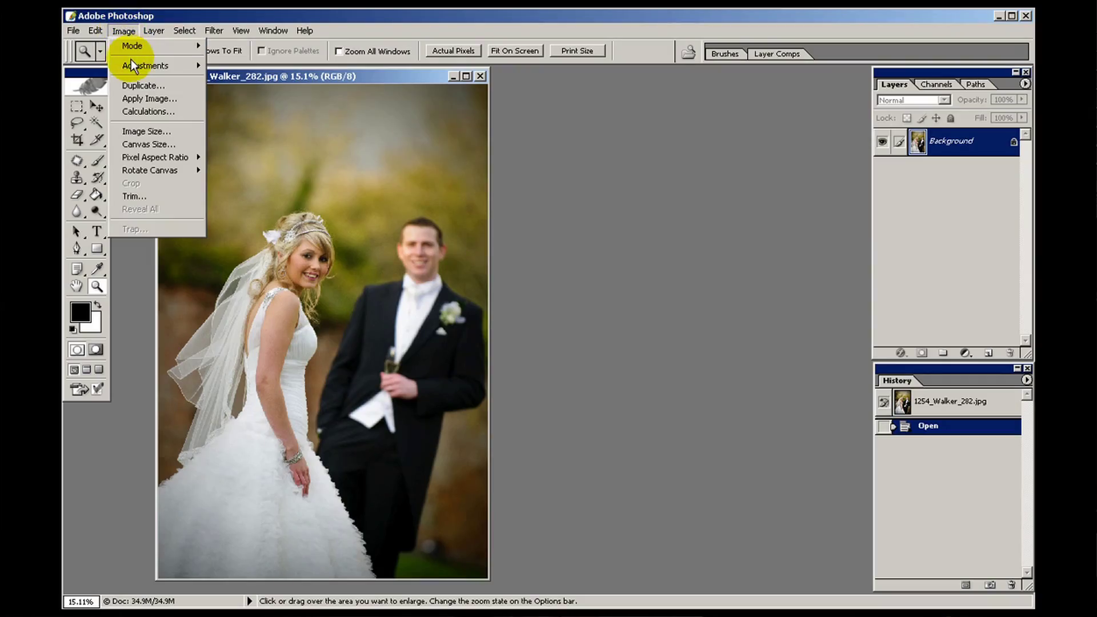
pyautogui.moveTo(133, 67)
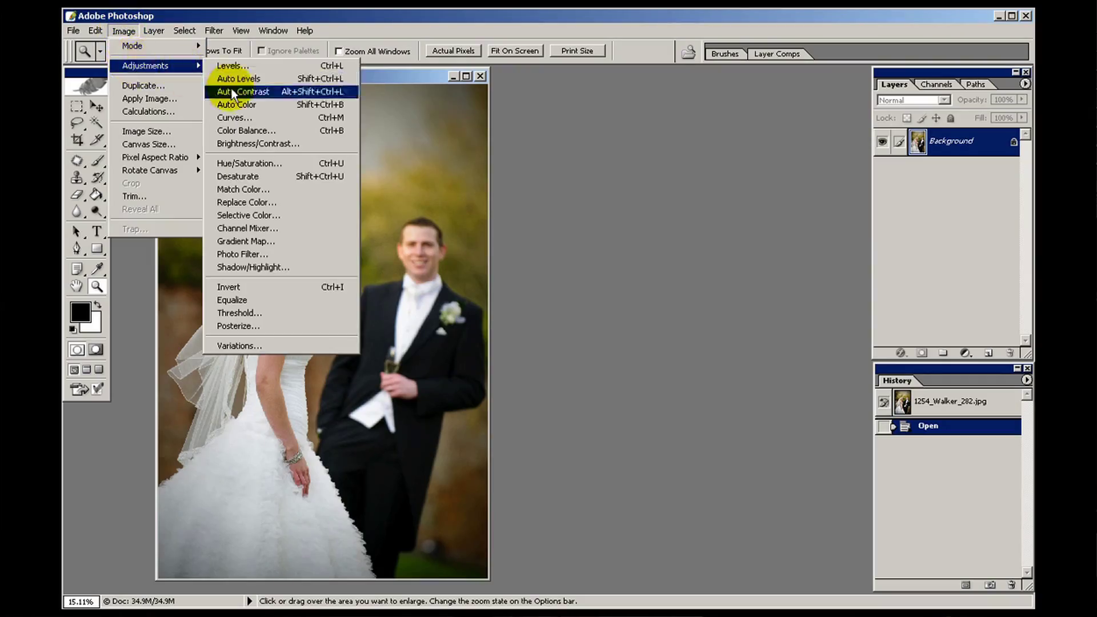
pyautogui.click(248, 164)
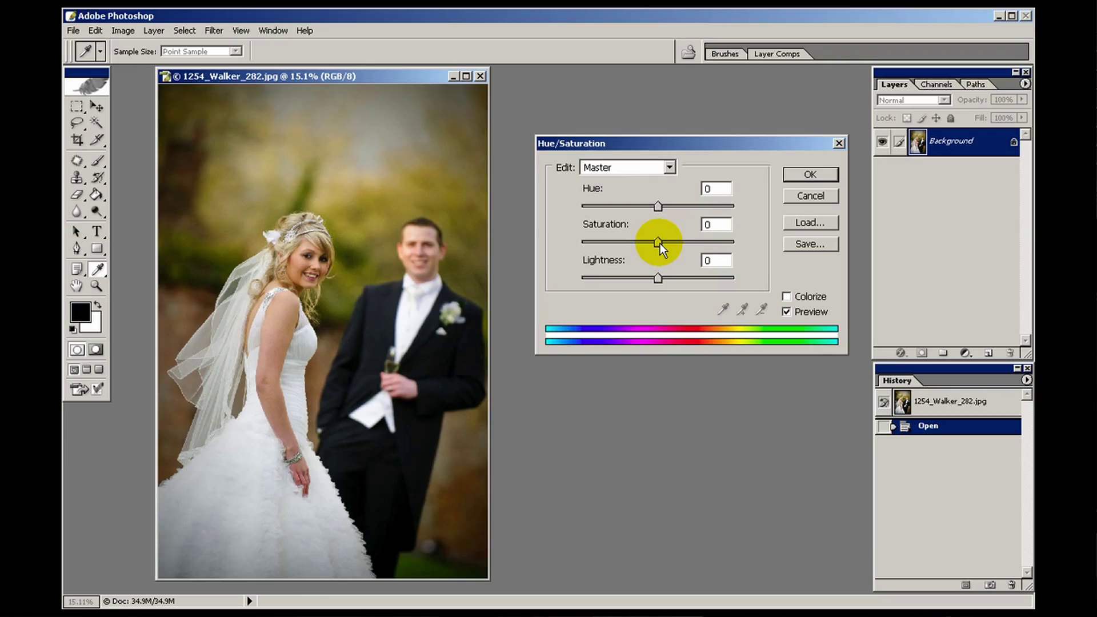
pyautogui.moveTo(656, 241); pyautogui.dragTo(582, 246)
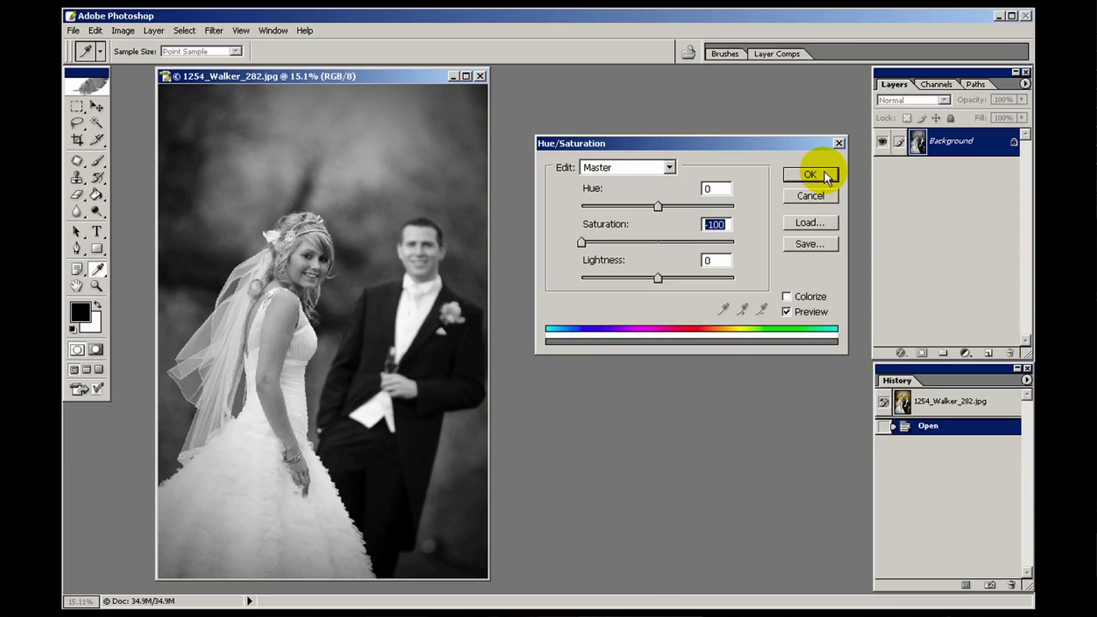
pyautogui.click(825, 173)
pyautogui.press('z')
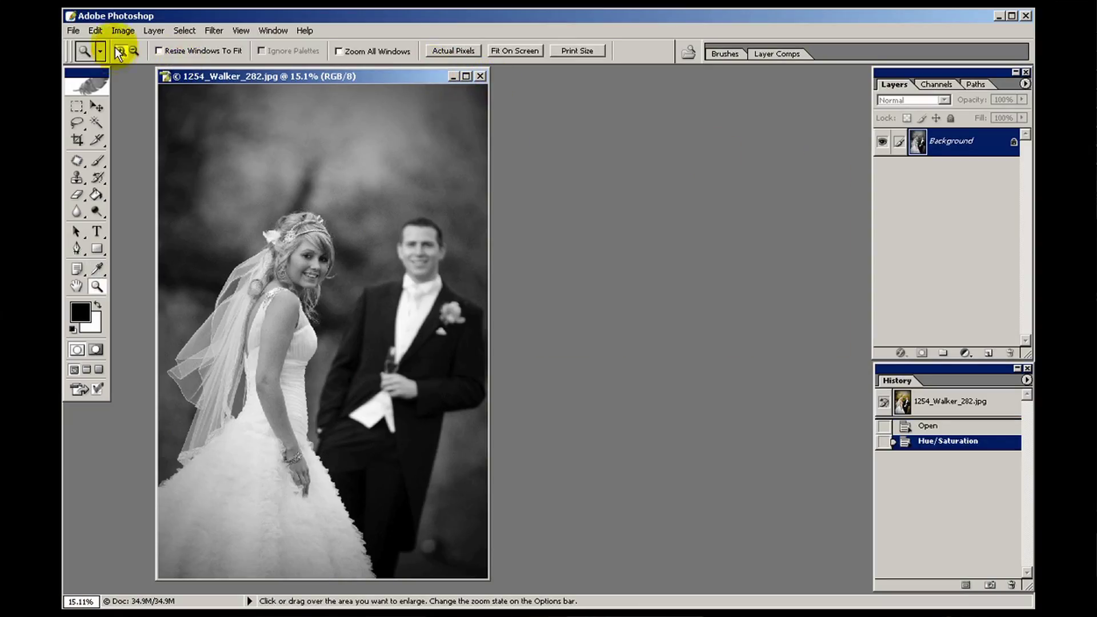
# Step: Save the black-and-white photo as a JPEG named desaturate at maximum quality 12, and close it
pyautogui.click(72, 30)
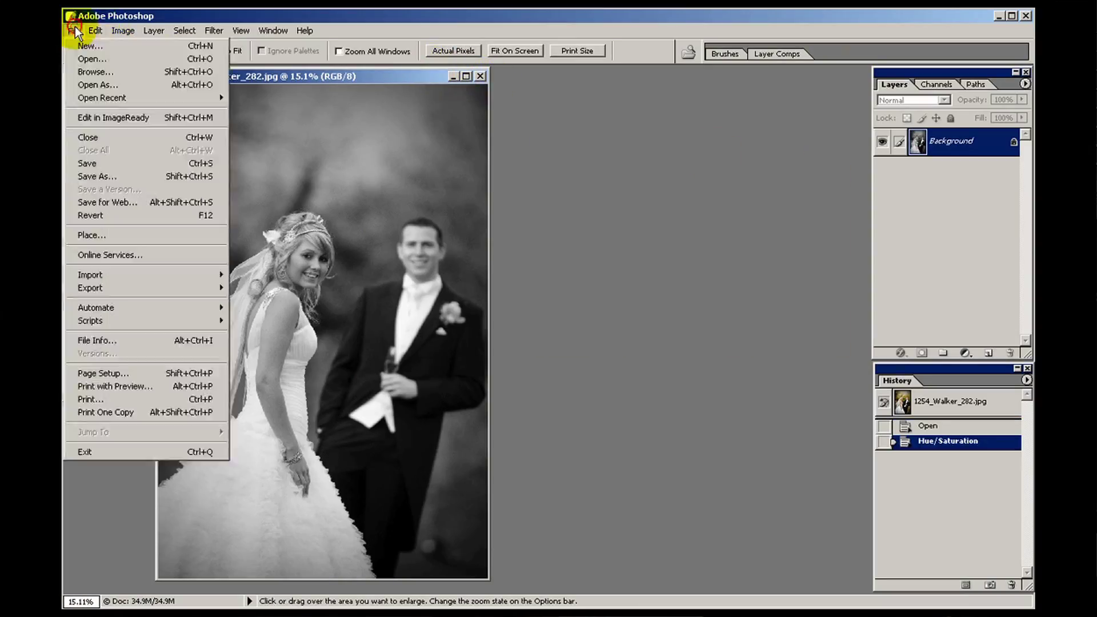
pyautogui.click(108, 177)
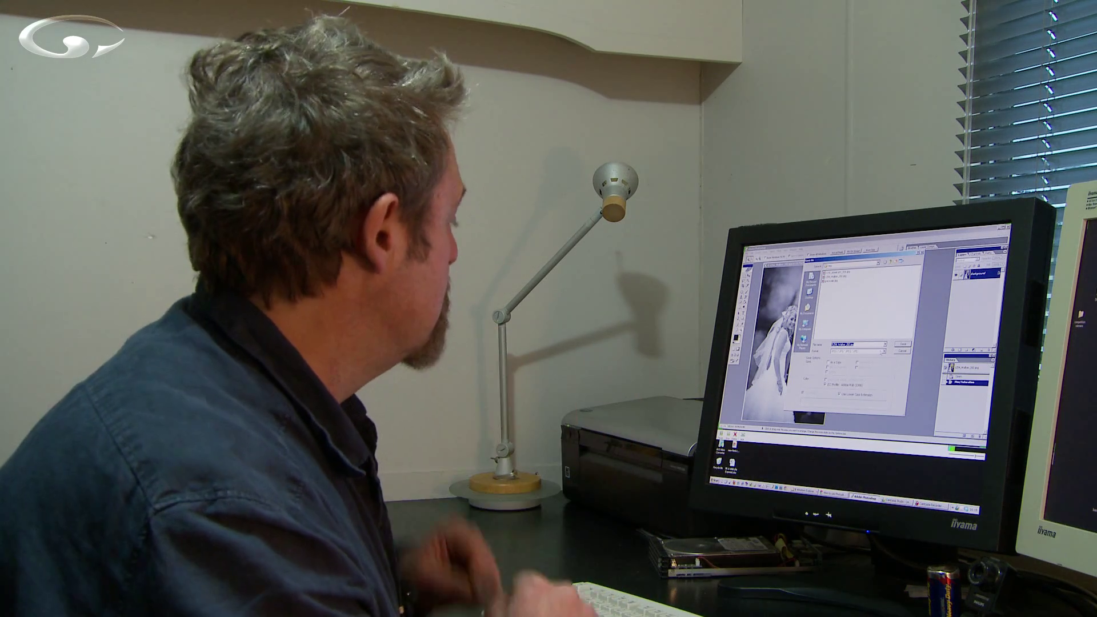
pyautogui.write('d')
pyautogui.write('es')
pyautogui.write('at')
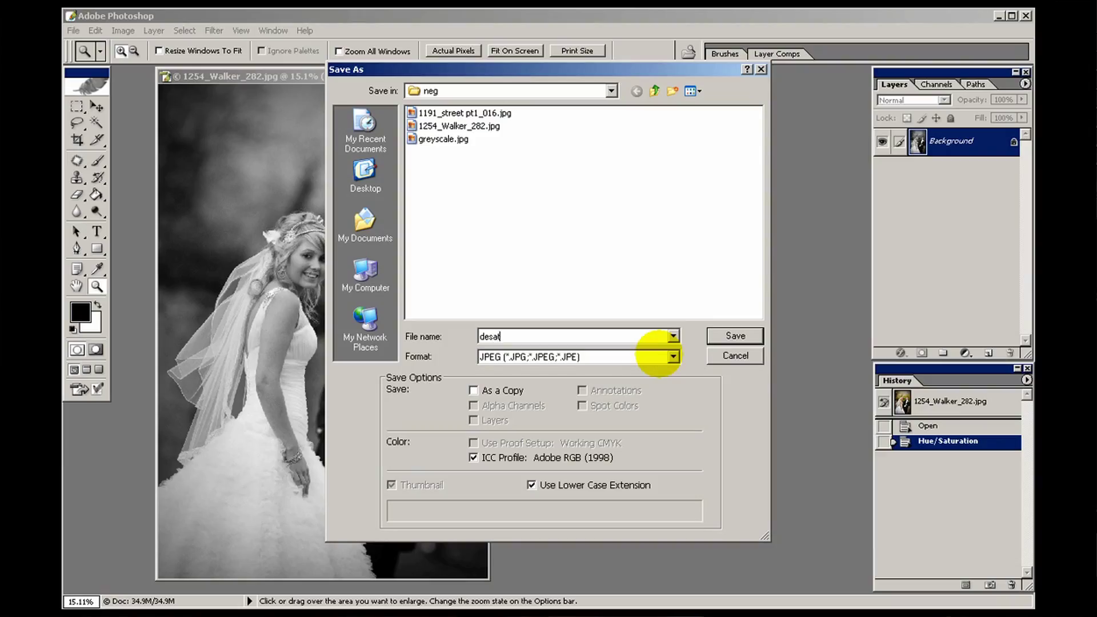
pyautogui.write('urate')
pyautogui.click(759, 337)
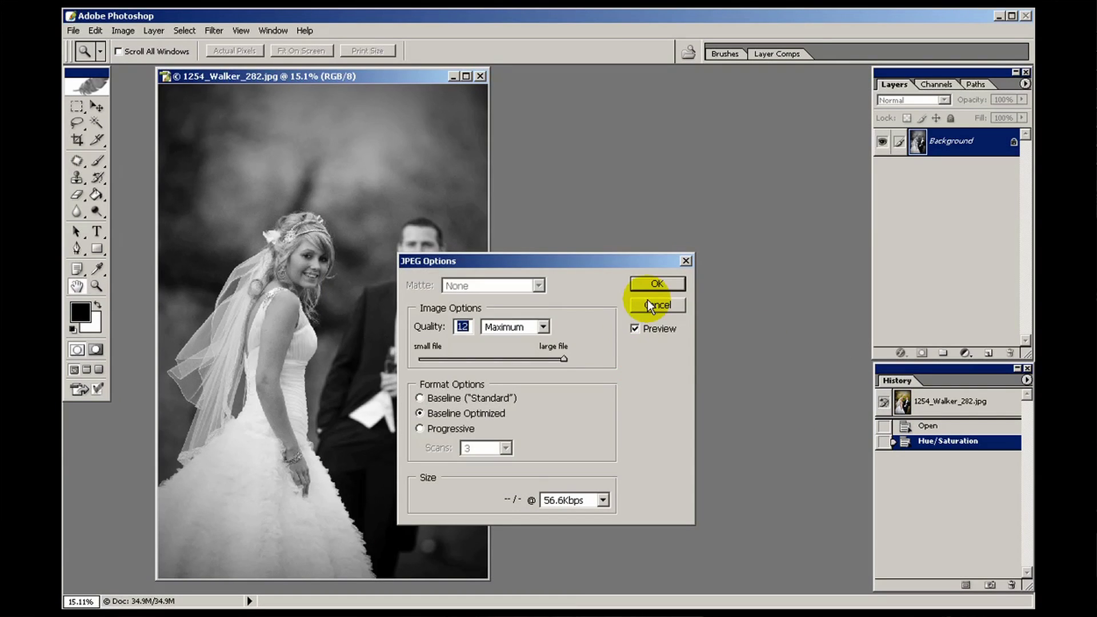
pyautogui.click(657, 284)
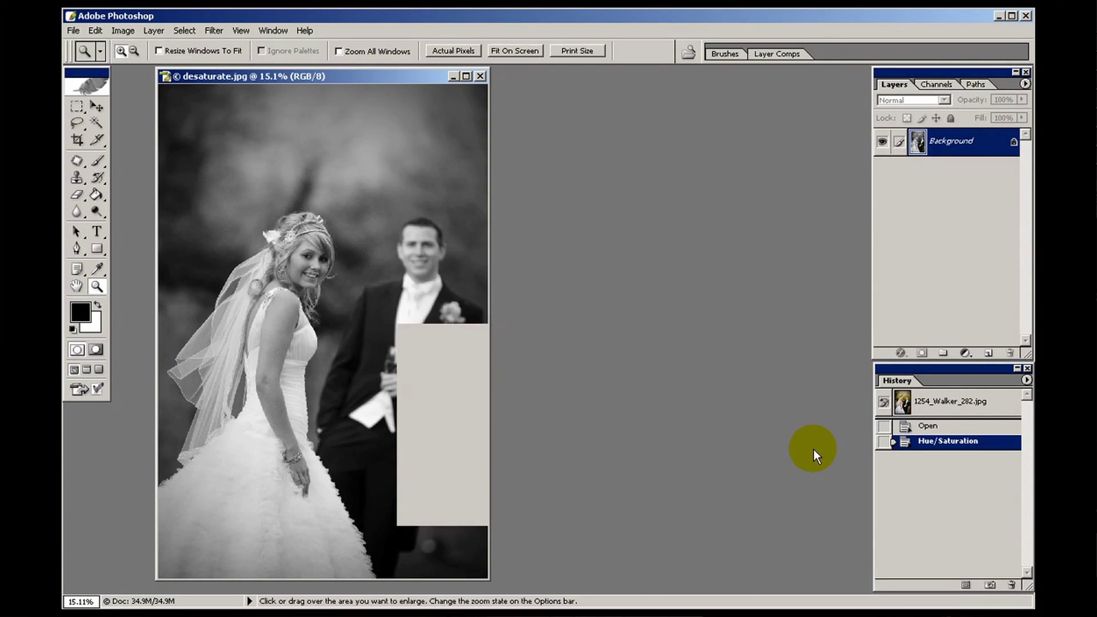
pyautogui.click(480, 76)
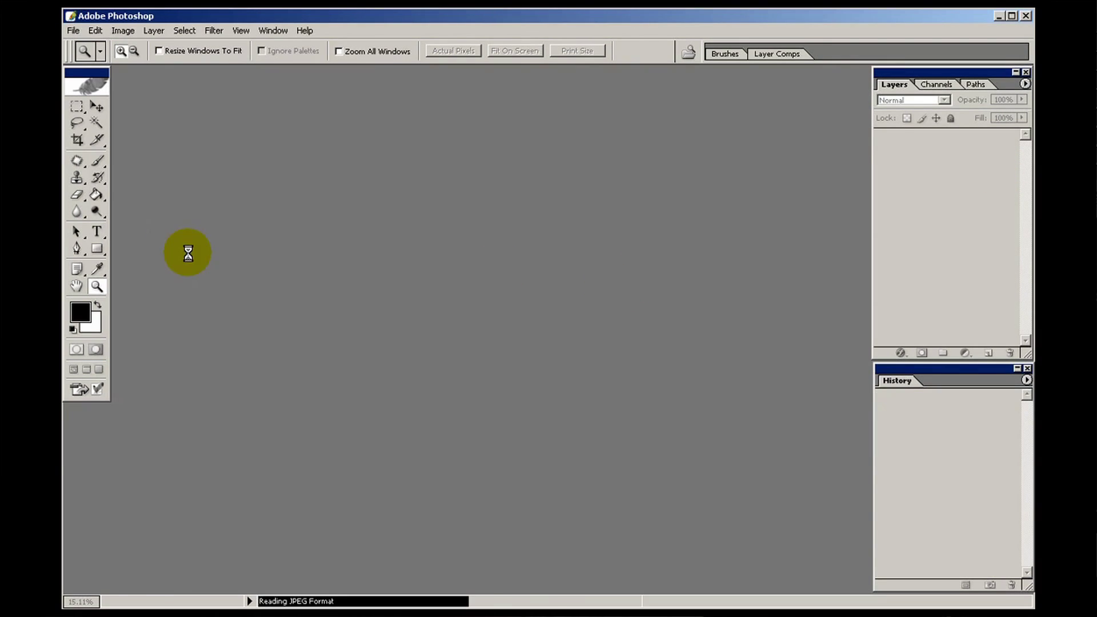
# Step: Bring up the original colour photo again and convert it to black and white using Channel Mixer with Monochrome enabled
pyautogui.moveTo(177, 79); pyautogui.dragTo(258, 77)
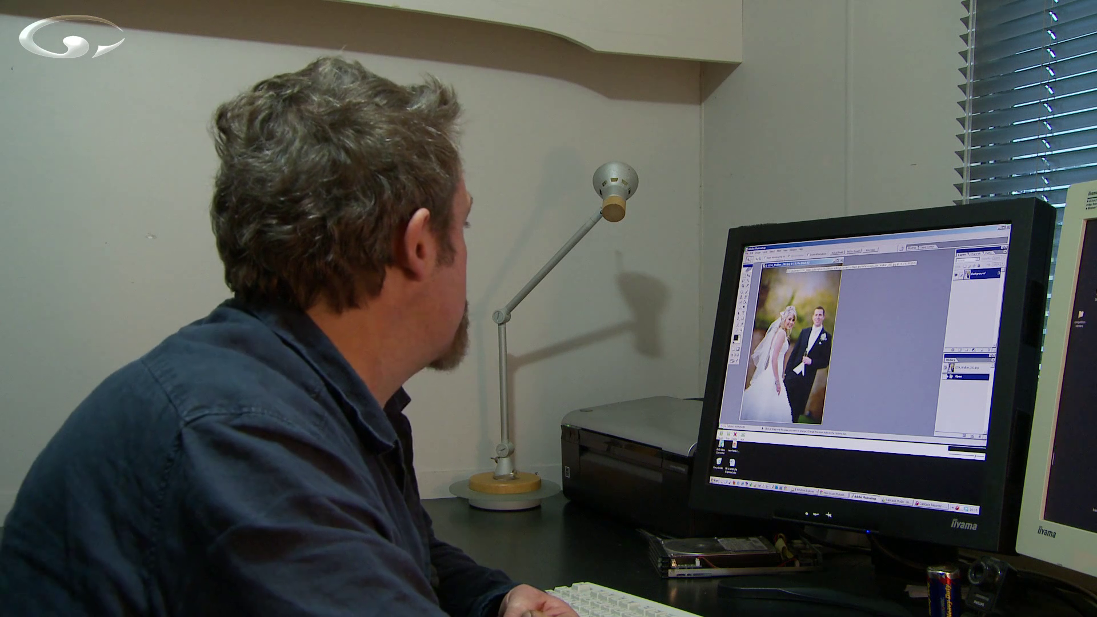
pyautogui.click(122, 31)
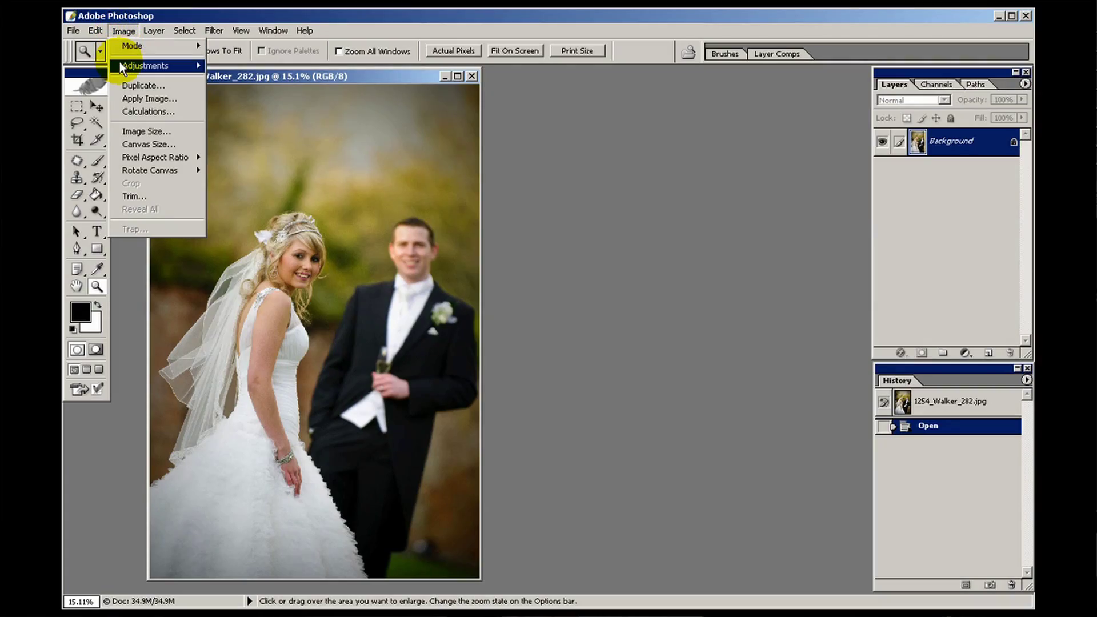
pyautogui.moveTo(120, 66)
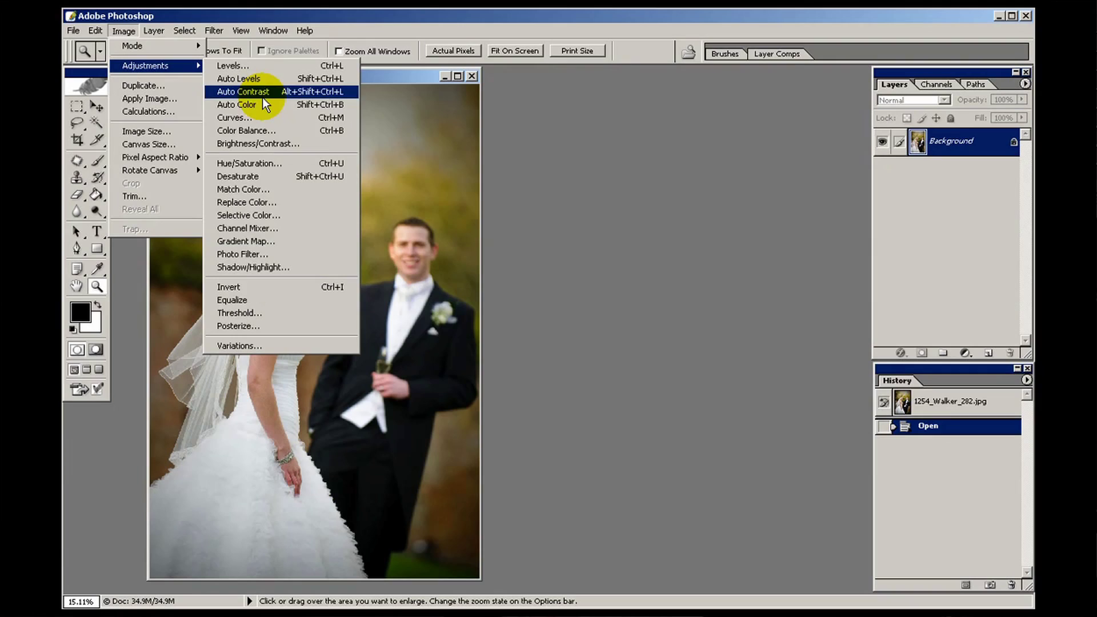
pyautogui.click(296, 227)
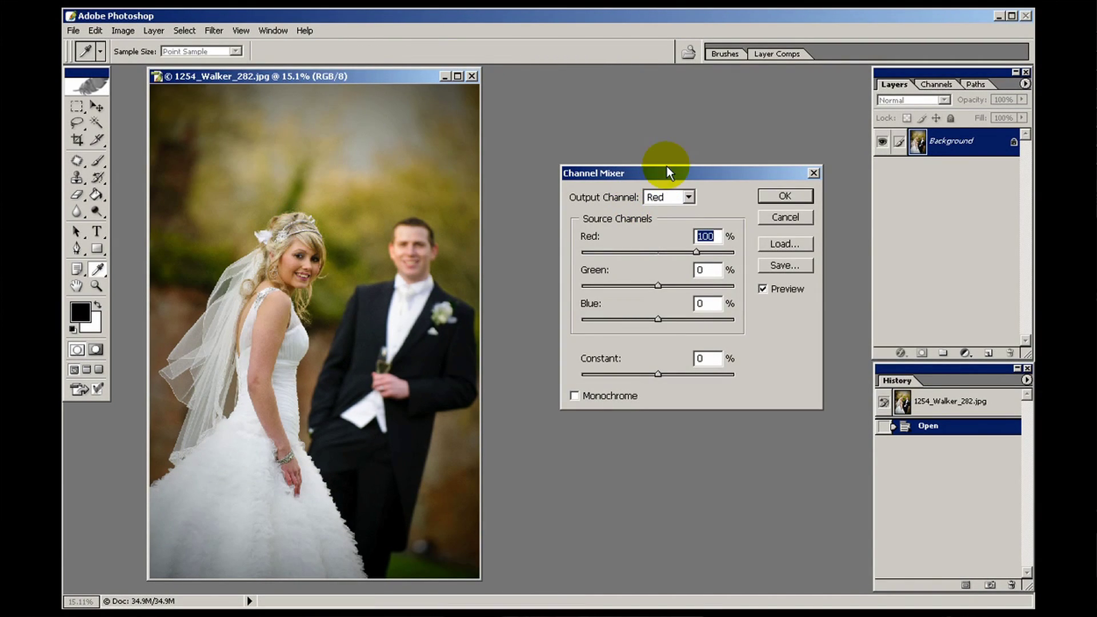
pyautogui.moveTo(666, 173); pyautogui.dragTo(651, 150)
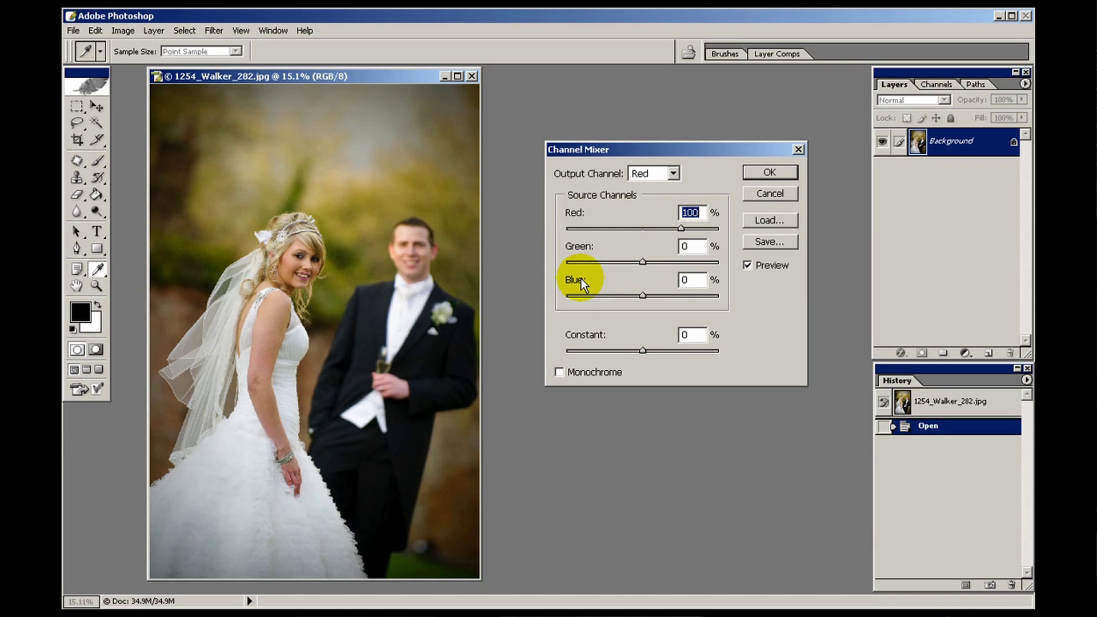
pyautogui.click(560, 371)
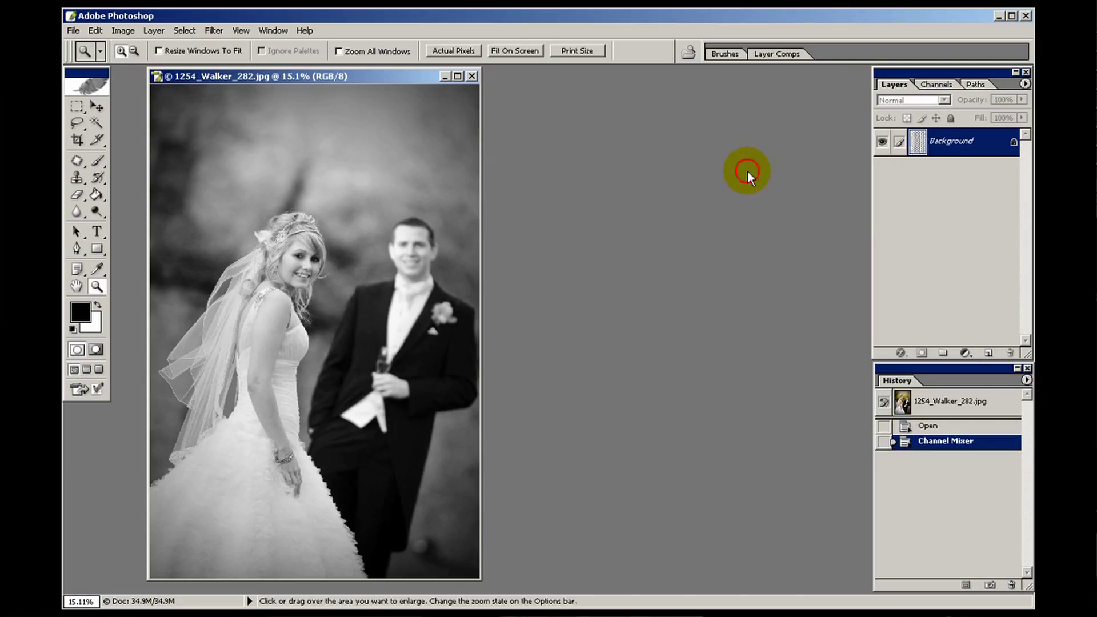
# Step: Save the Channel Mixer version as a JPEG named channel at maximum quality 12
pyautogui.click(81, 32)
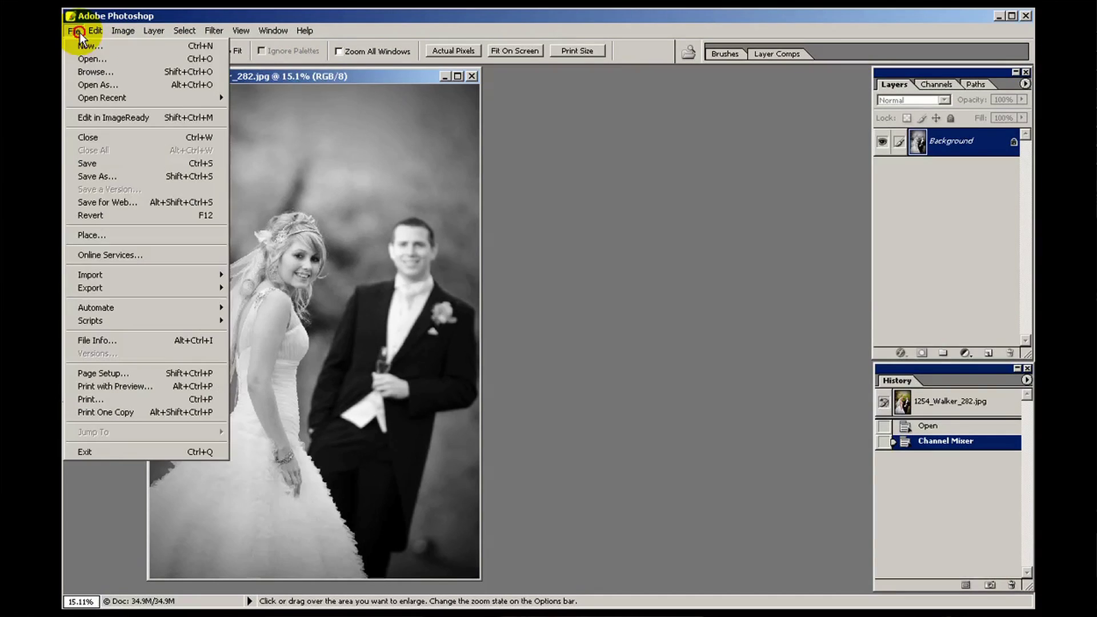
pyautogui.click(109, 177)
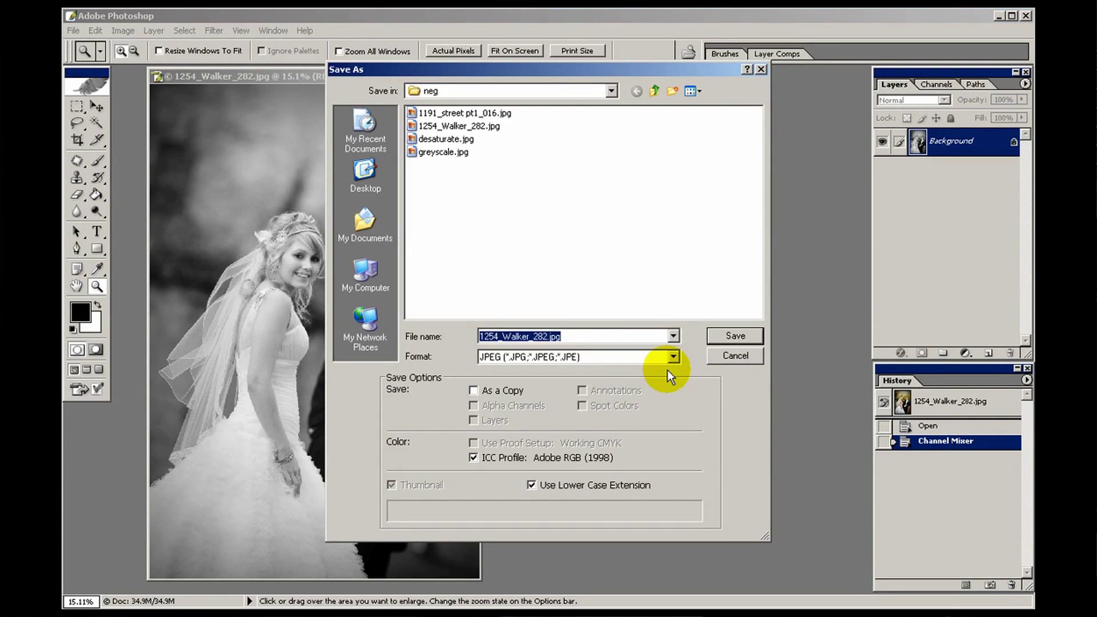
pyautogui.write('cha')
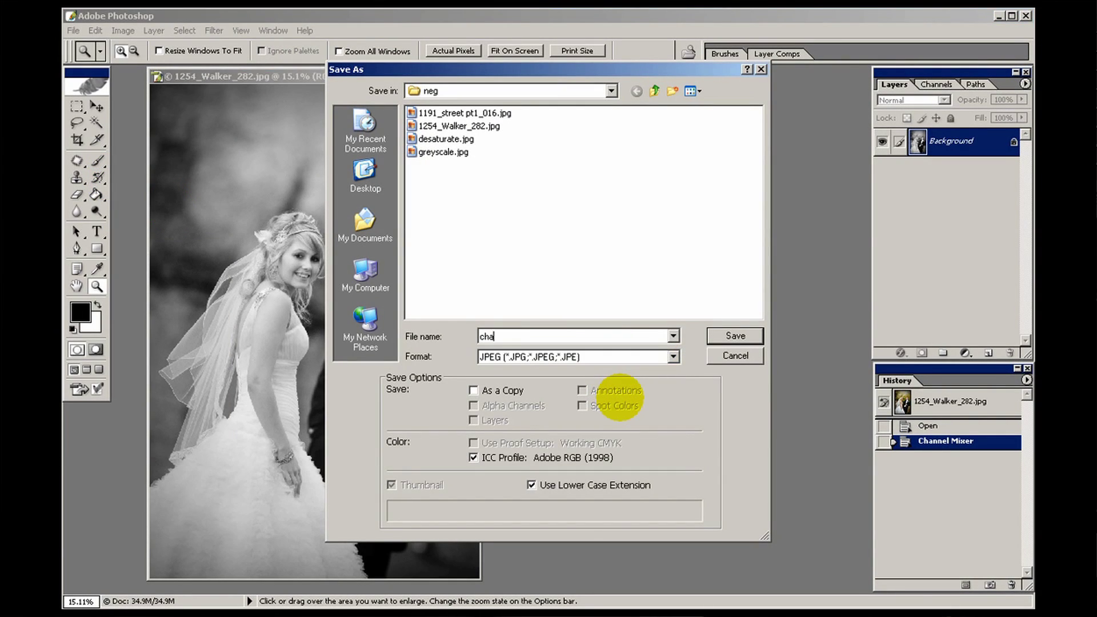
pyautogui.write('nnel')
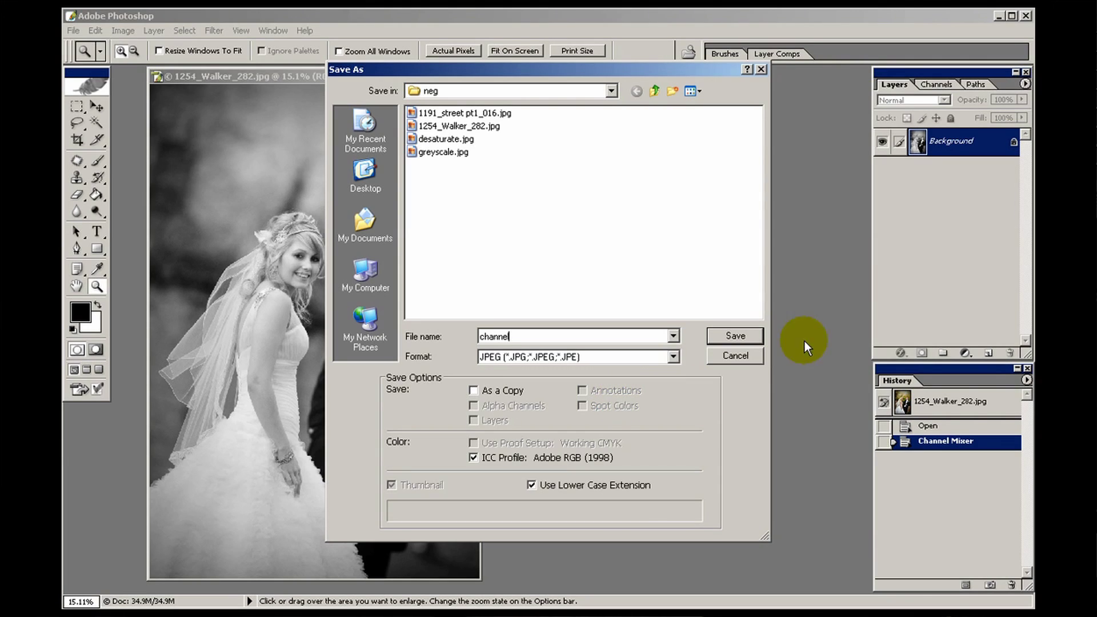
pyautogui.click(736, 337)
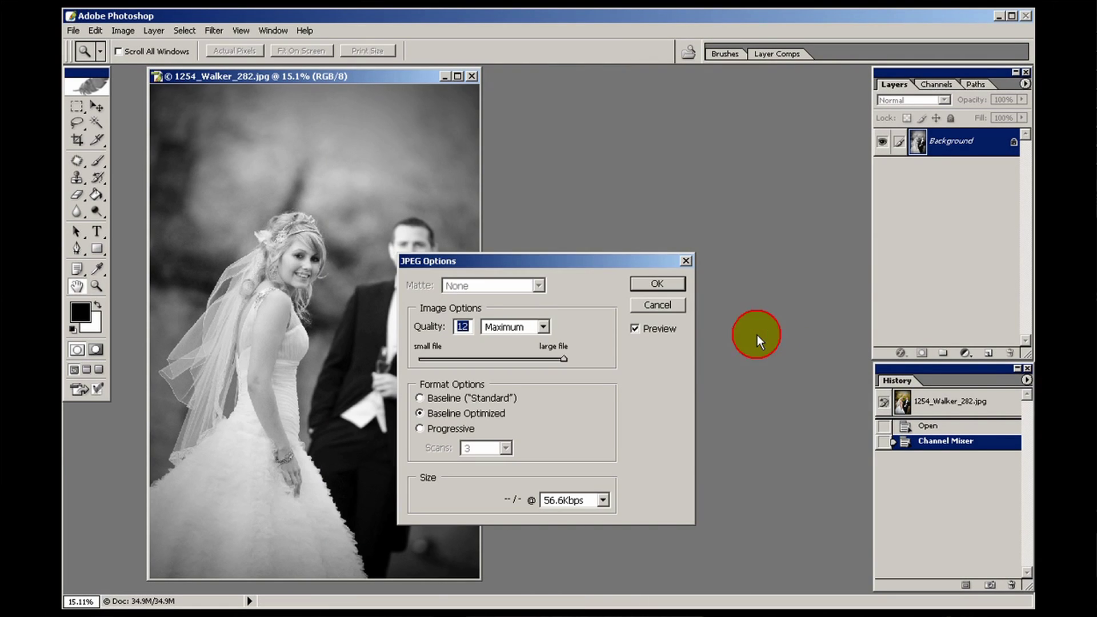
pyautogui.click(658, 284)
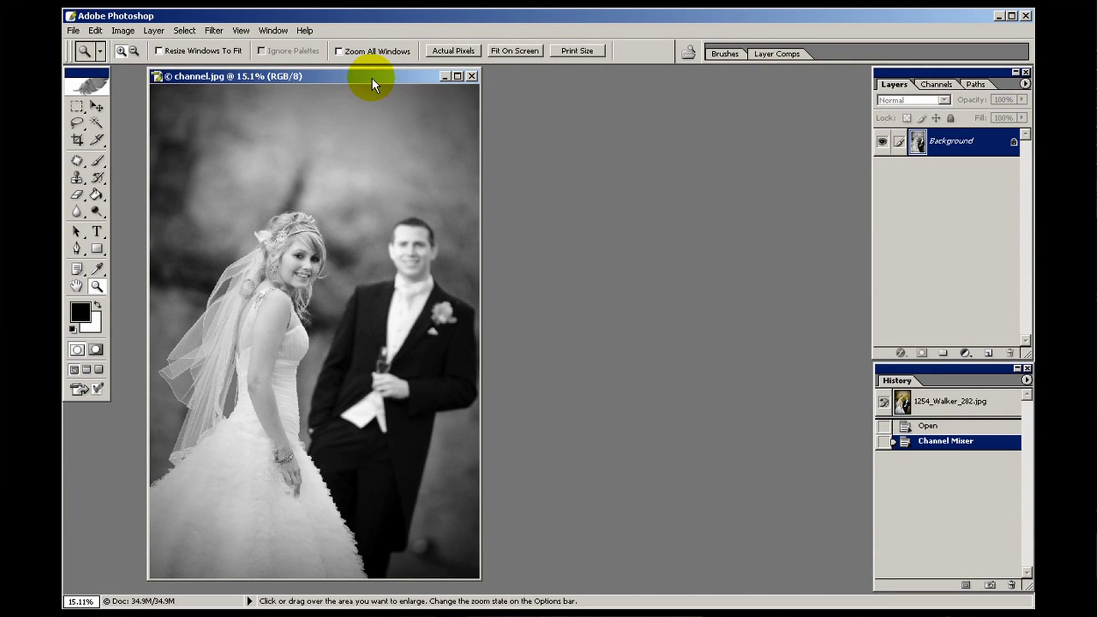
# Step: Hide the Layers and History palettes and place desaturate.jpg beside channel.jpg for comparison
pyautogui.moveTo(372, 77); pyautogui.dragTo(346, 79)
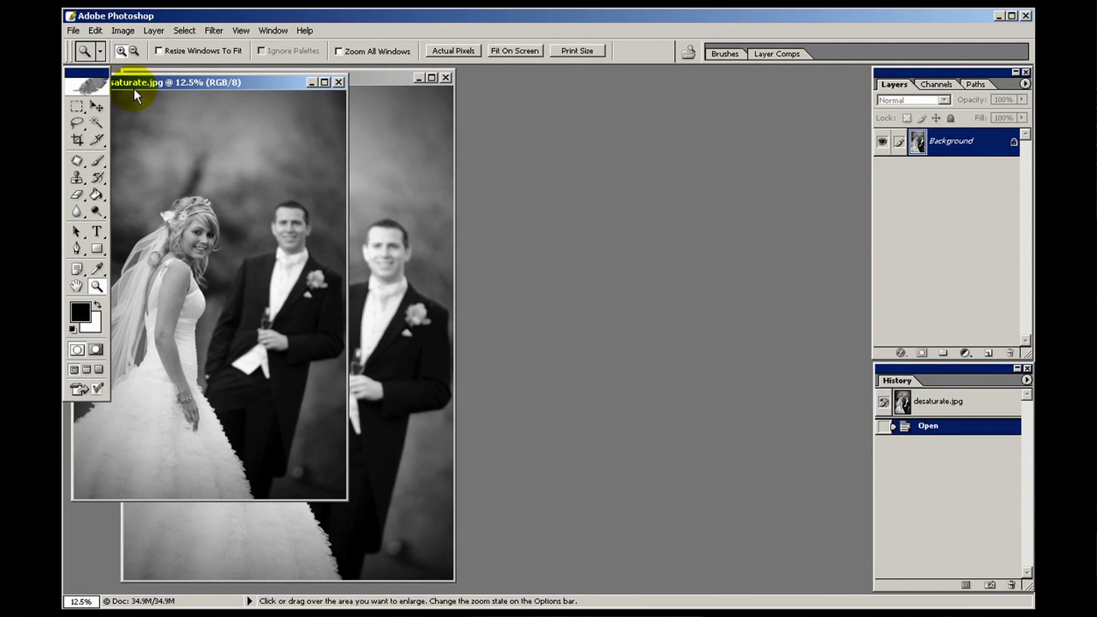
pyautogui.click(1027, 73)
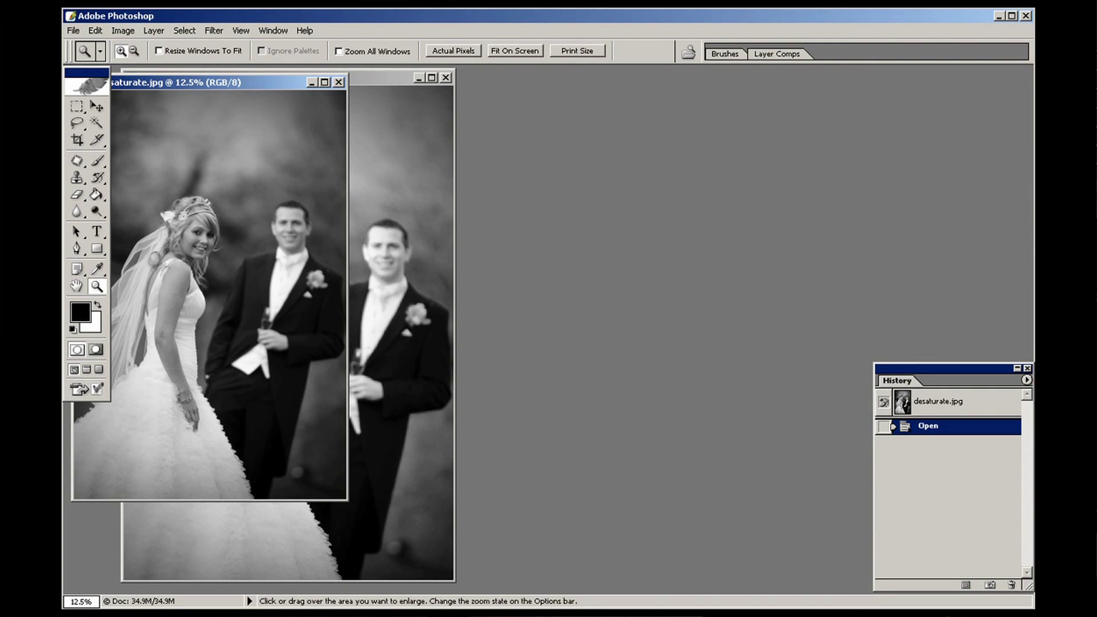
pyautogui.click(1027, 369)
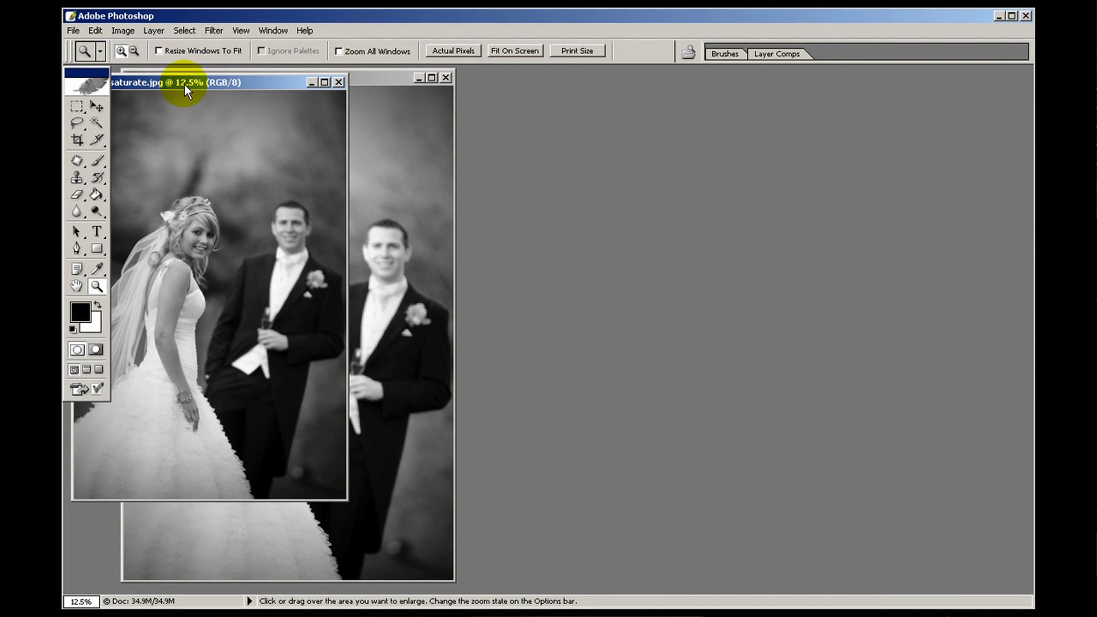
pyautogui.moveTo(596, 80); pyautogui.dragTo(594, 80)
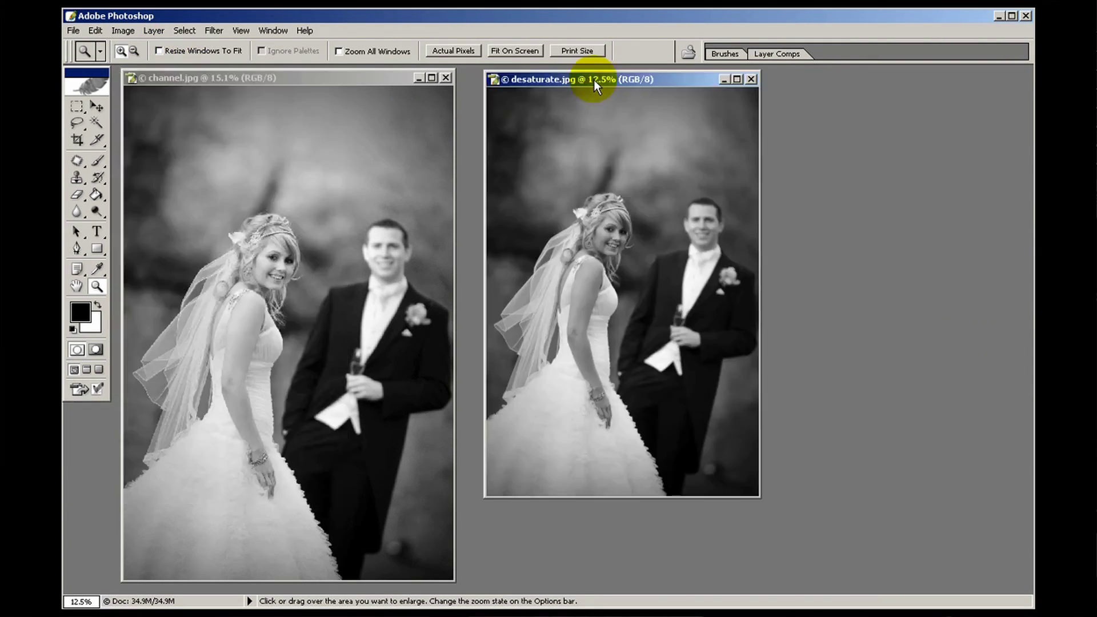
# Step: Reopen channel.jpg at 12.5% zoom and arrange it side by side with desaturate.jpg and greyscale.jpg
pyautogui.click(446, 77)
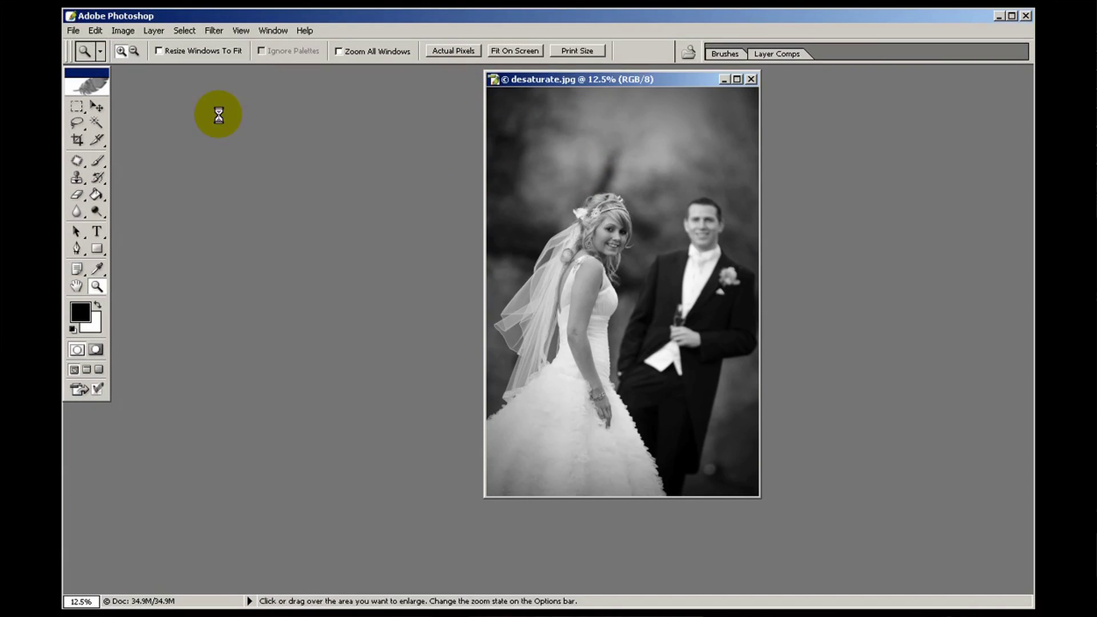
pyautogui.moveTo(216, 88); pyautogui.dragTo(193, 74)
pyautogui.click(100, 106)
pyautogui.click(602, 81)
pyautogui.moveTo(519, 78); pyautogui.dragTo(516, 79)
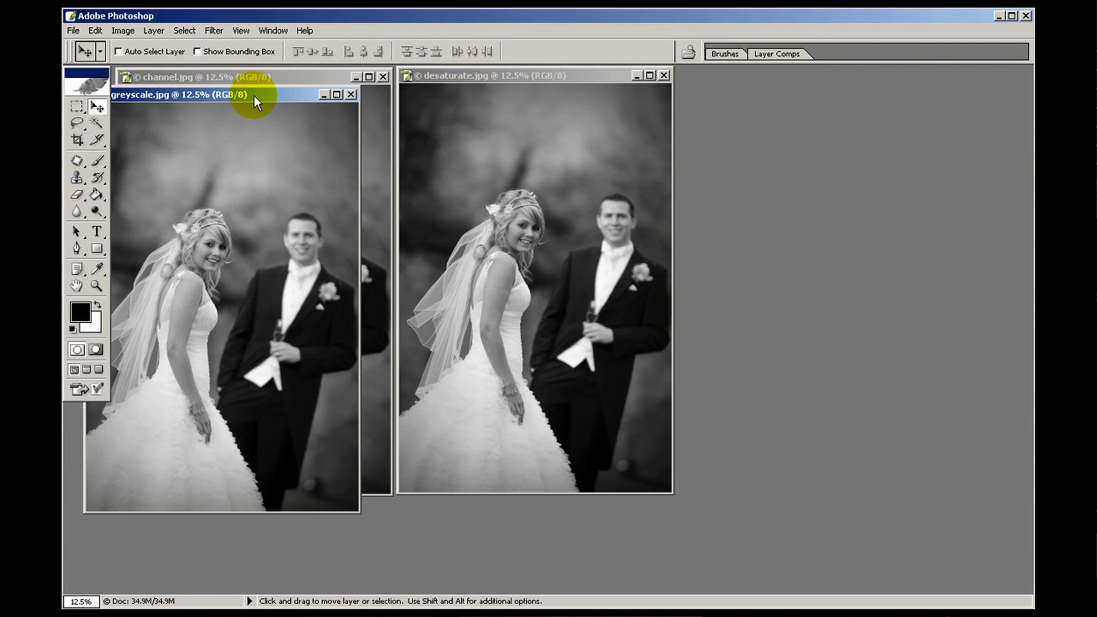
pyautogui.moveTo(868, 80); pyautogui.dragTo(865, 93)
pyautogui.moveTo(593, 75); pyautogui.dragTo(611, 96)
pyautogui.click(321, 80)
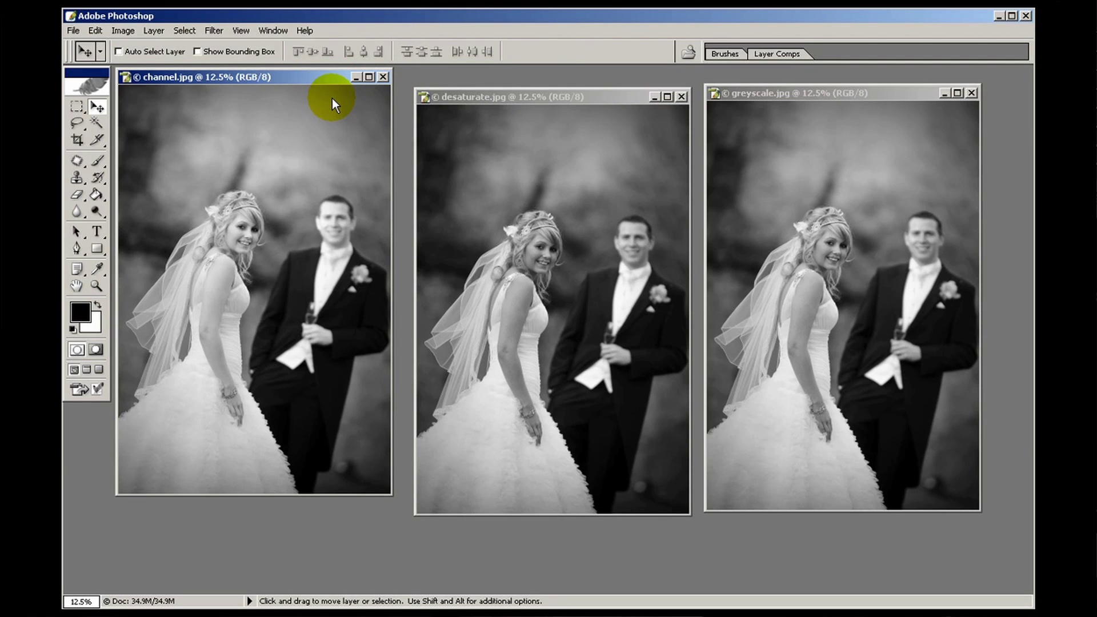
pyautogui.moveTo(332, 98); pyautogui.dragTo(332, 99)
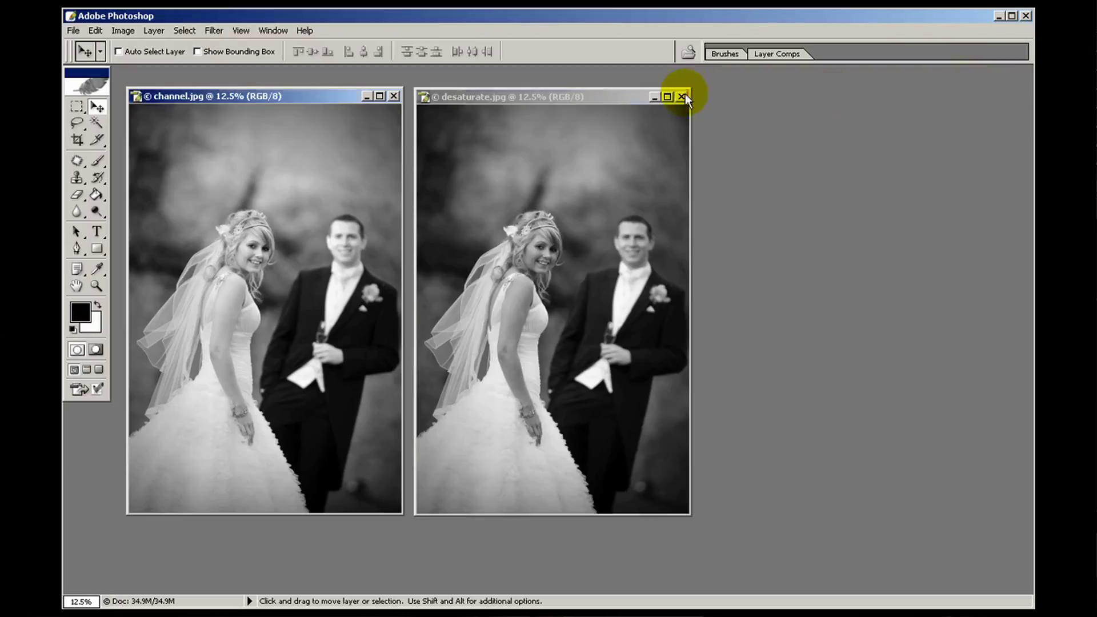
# Step: Close the remaining black-and-white comparison images and reopen the original colour photo, fitted to the screen
pyautogui.click(682, 96)
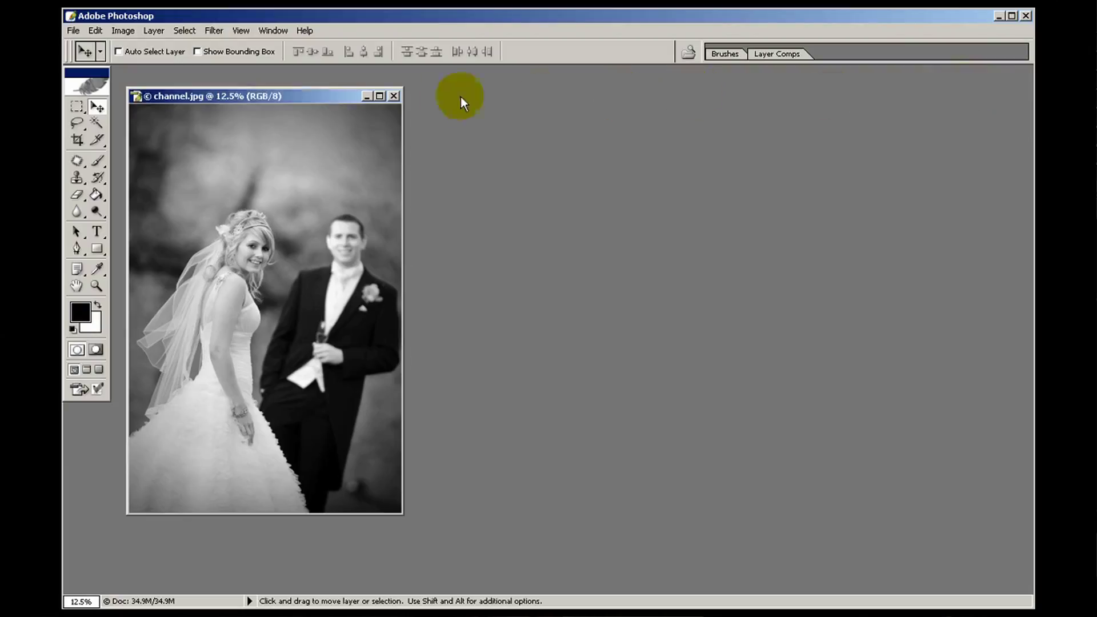
pyautogui.click(393, 96)
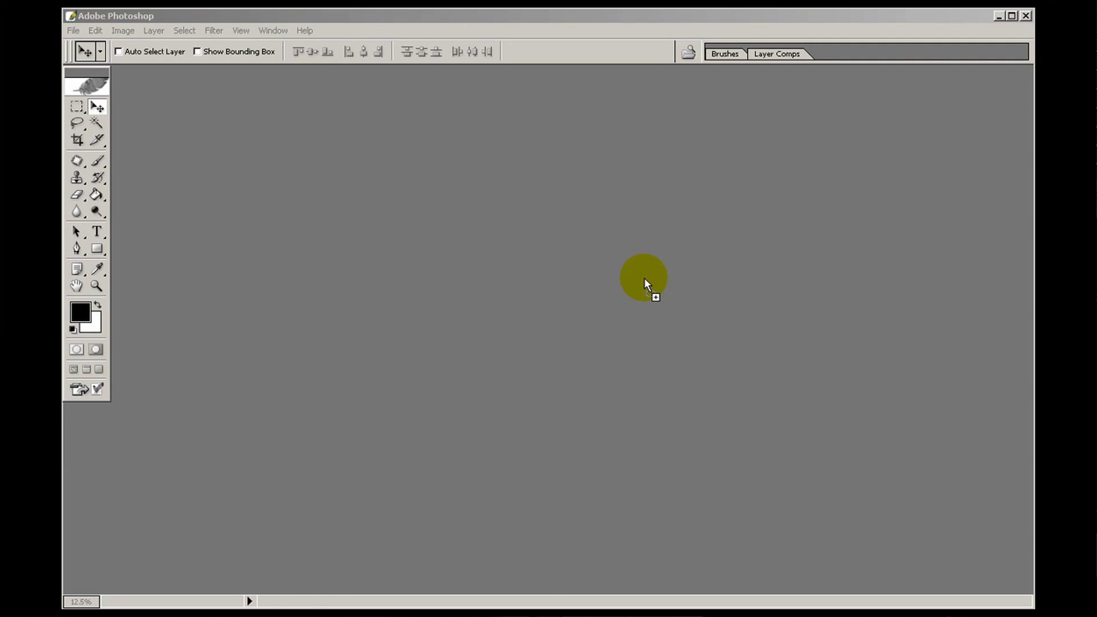
pyautogui.moveTo(643, 278); pyautogui.dragTo(142, 169)
pyautogui.moveTo(180, 76); pyautogui.dragTo(255, 79)
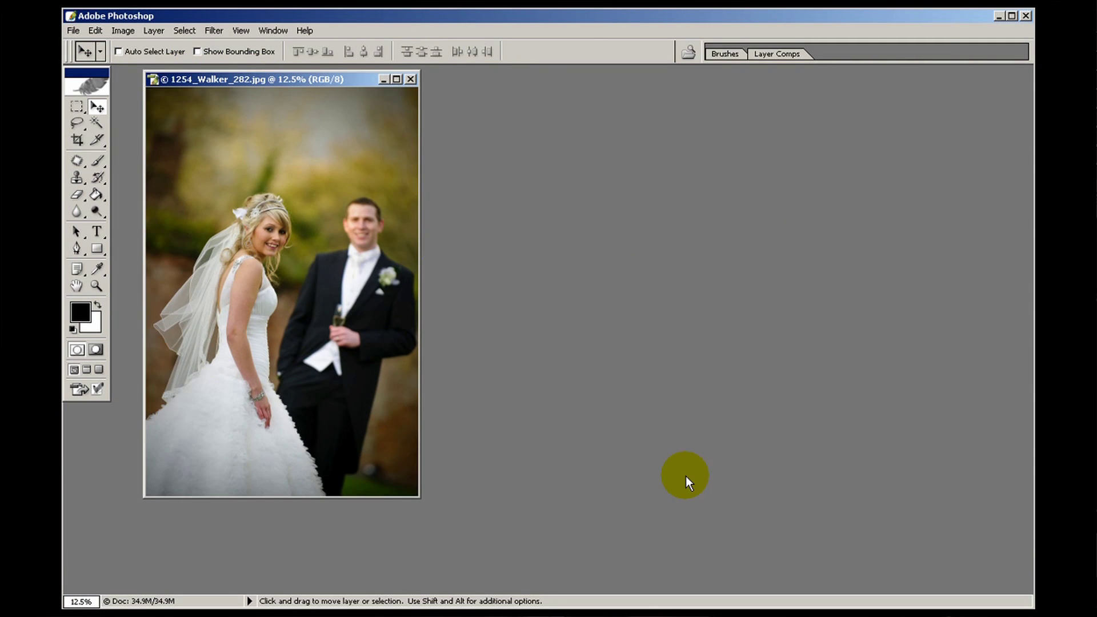
pyautogui.hotkey('ctrl', '0')
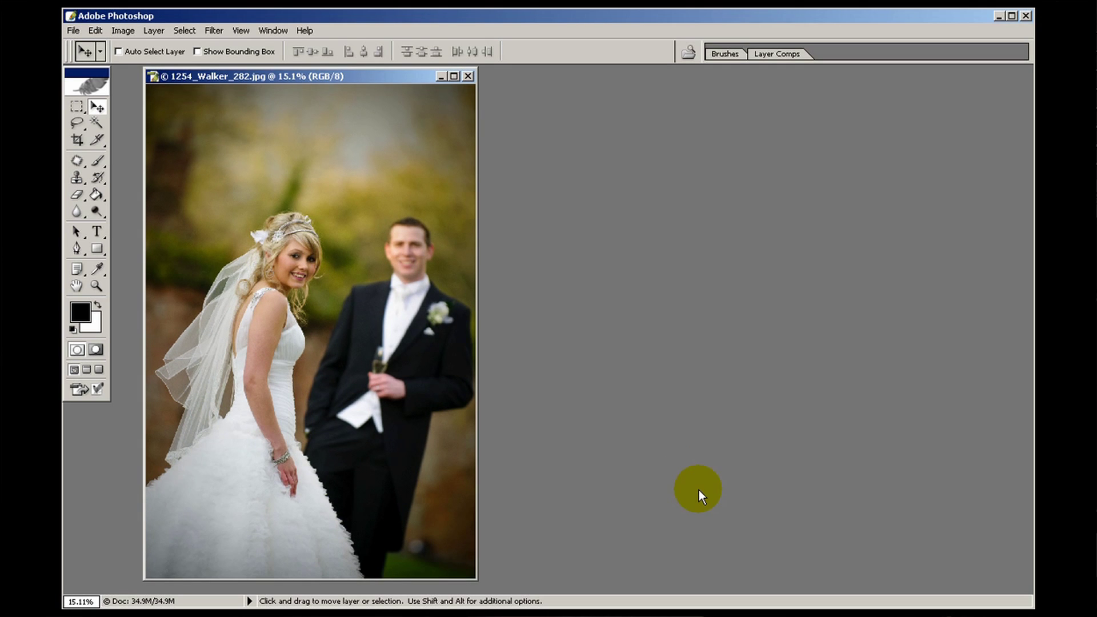
# Step: Apply a monochrome Channel Mixer conversion to the colour photo with the Red source channel at 100%
pyautogui.click(123, 30)
pyautogui.moveTo(124, 67)
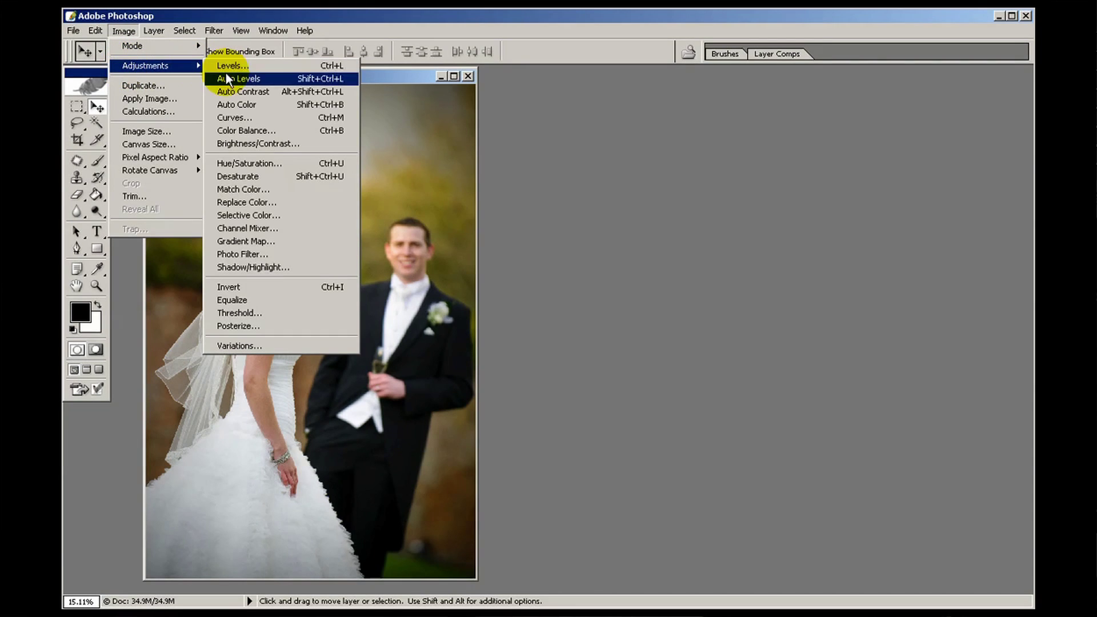
pyautogui.click(269, 228)
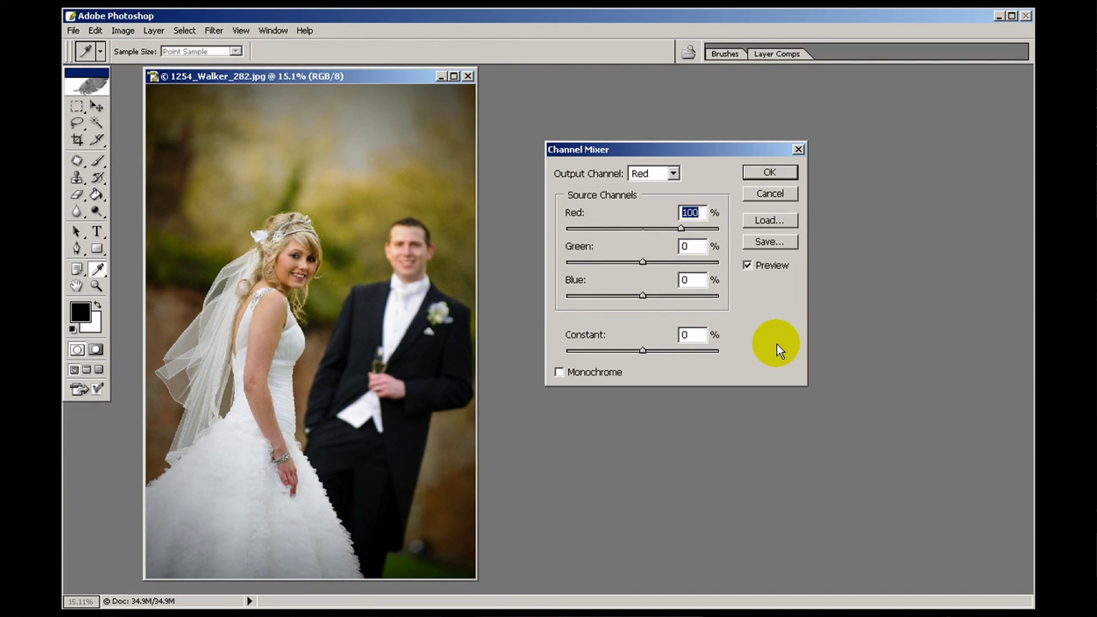
pyautogui.click(560, 372)
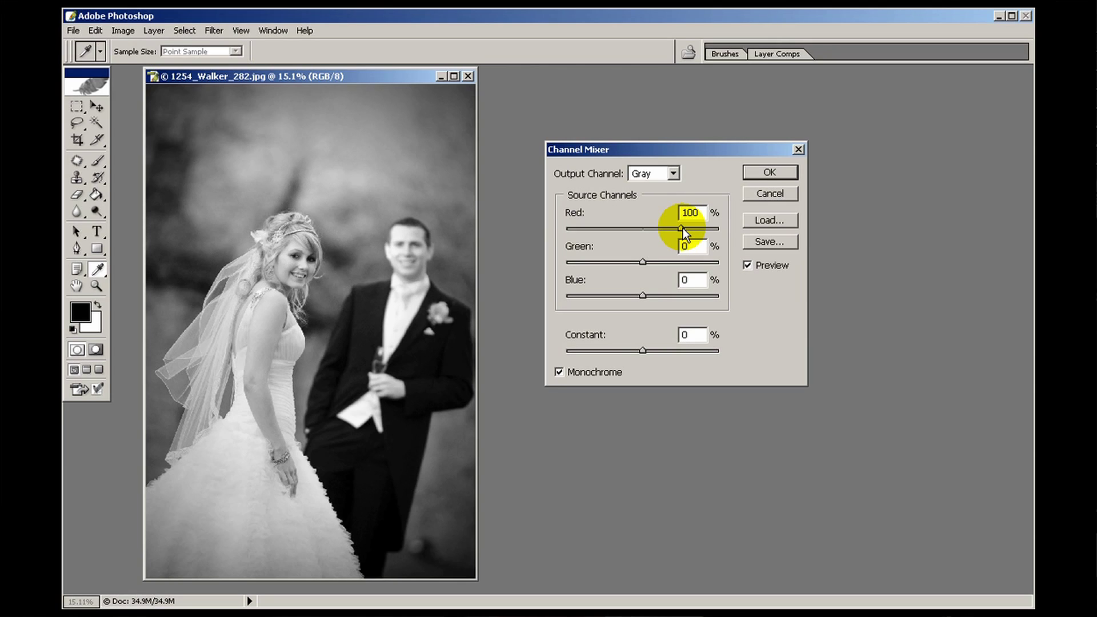
pyautogui.moveTo(684, 228)
pyautogui.mouseDown()
pyautogui.moveTo(664, 227)
pyautogui.moveTo(690, 231)
pyautogui.moveTo(678, 231)
pyautogui.mouseUp()
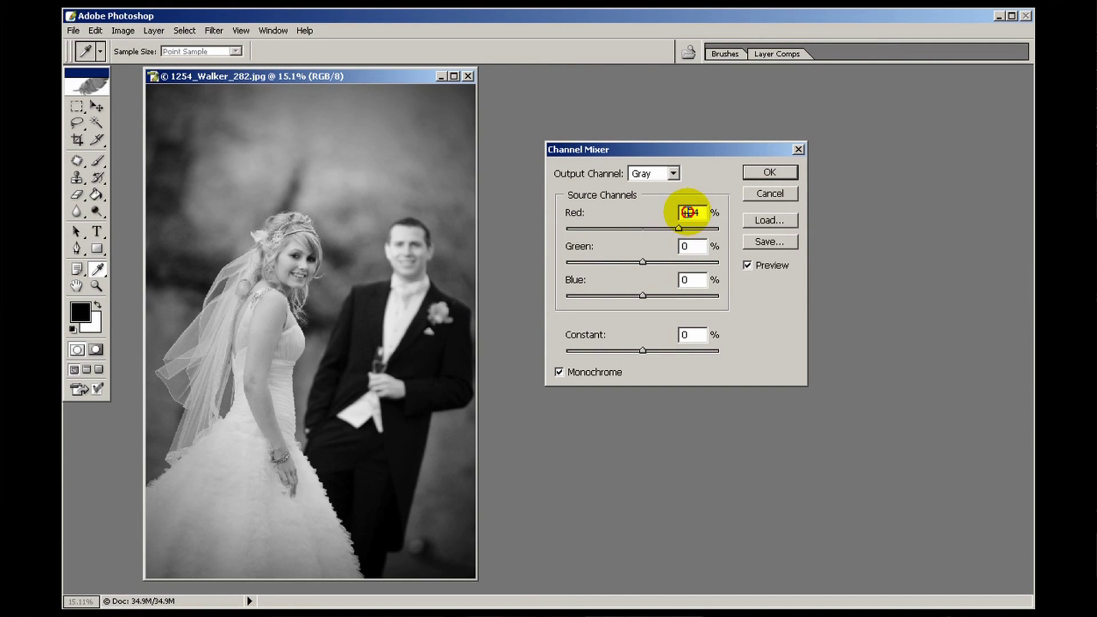
pyautogui.click(684, 212)
pyautogui.write('100')
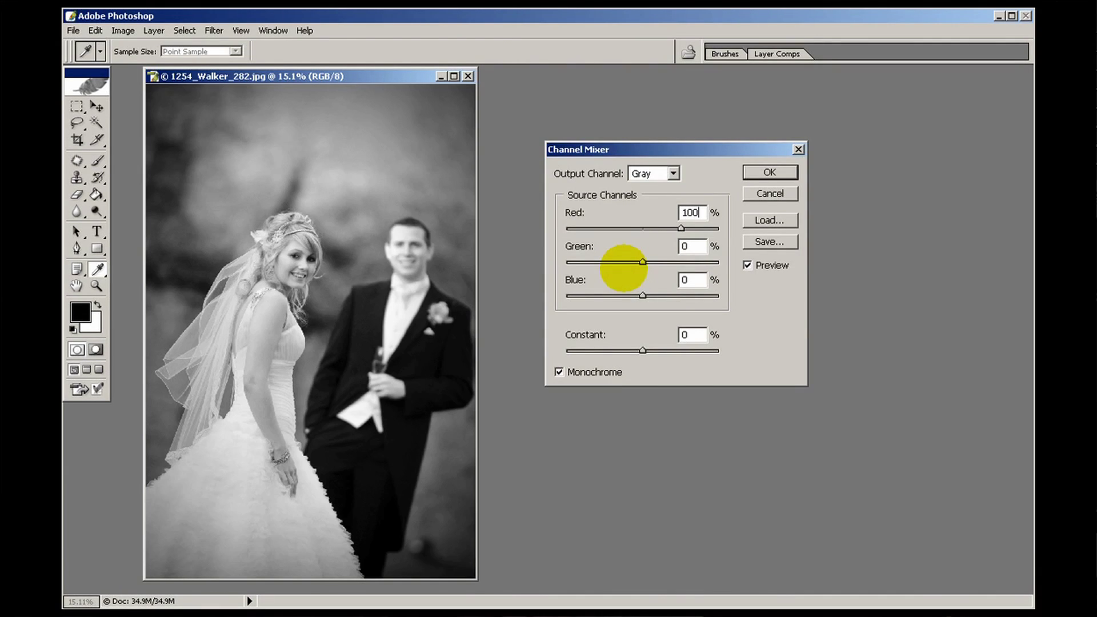
pyautogui.press('Return')
pyautogui.press('v')
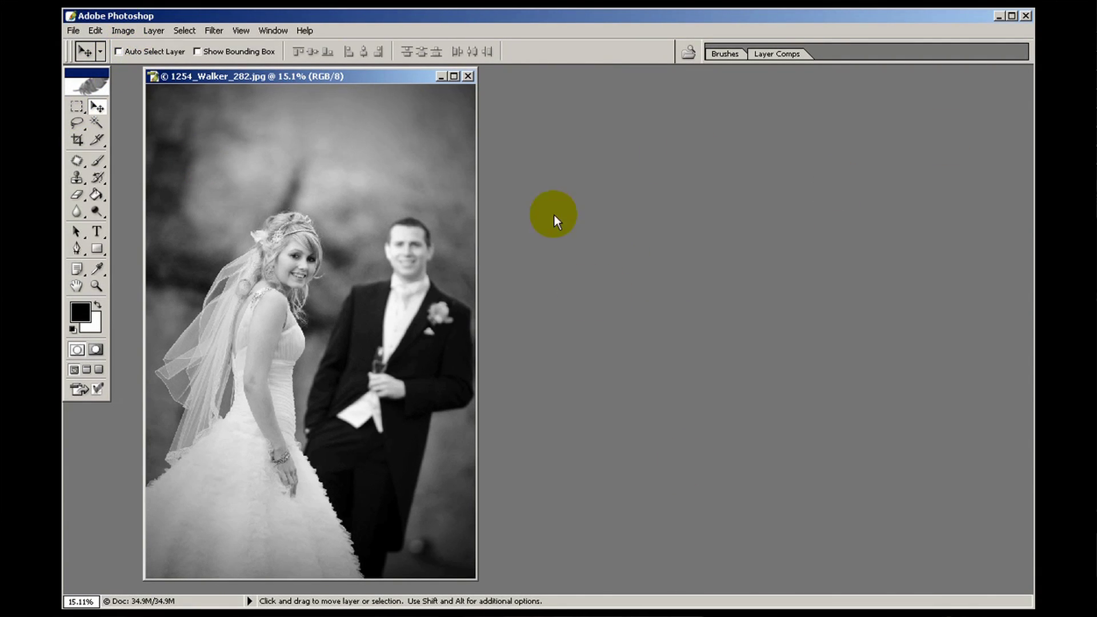
# Step: Restore the saved custom workspace with the Layers and History palettes, and revert the photo to its Open history state
pyautogui.click(272, 30)
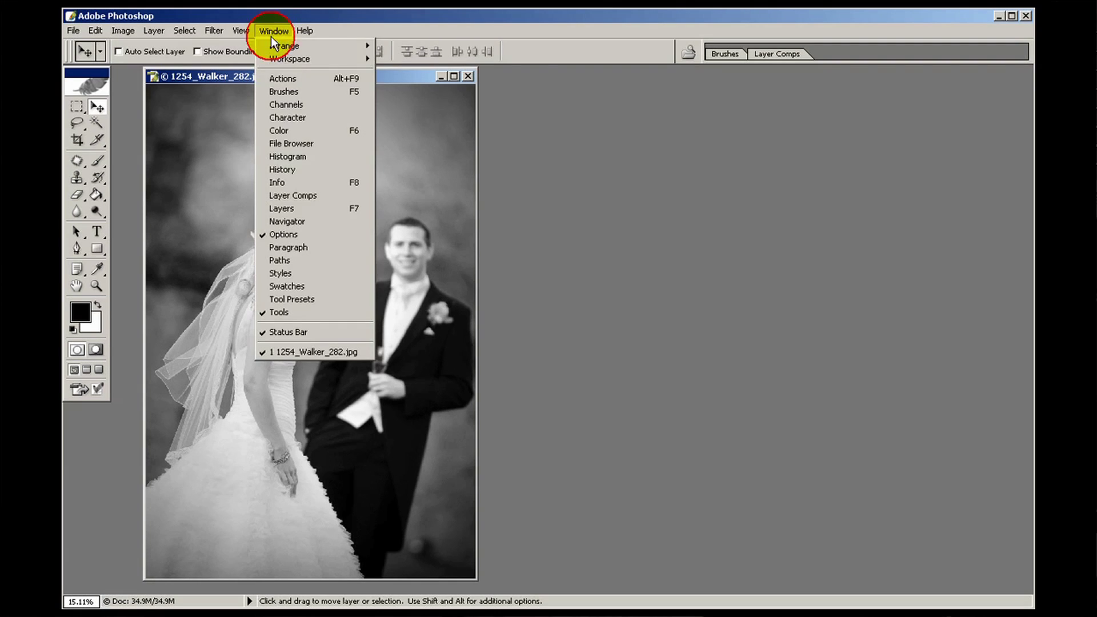
pyautogui.moveTo(277, 59)
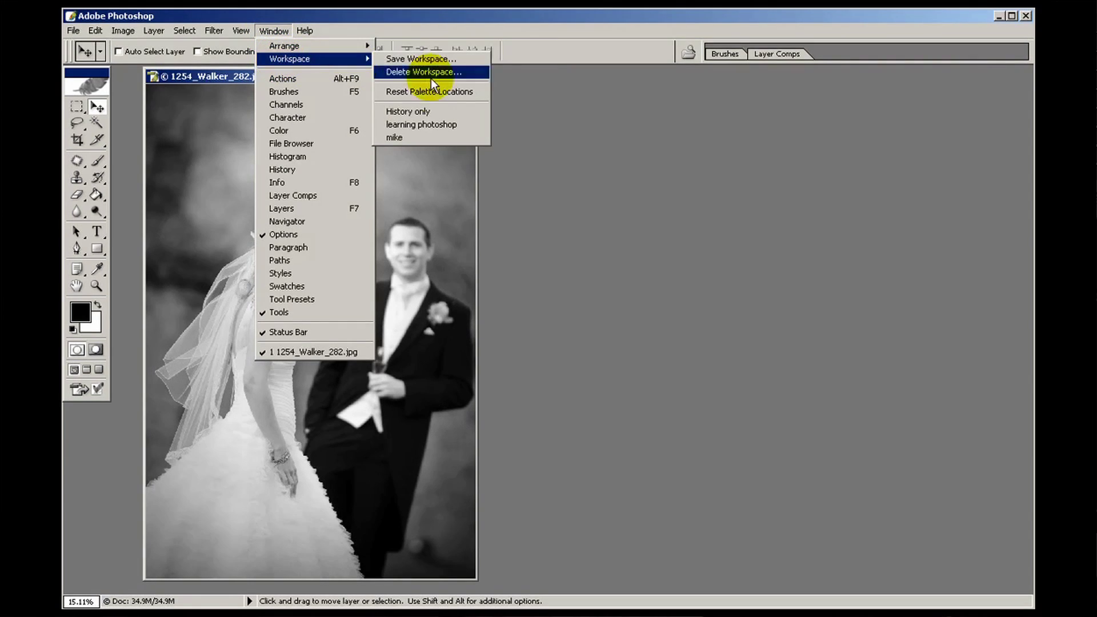
pyautogui.click(427, 138)
pyautogui.click(920, 426)
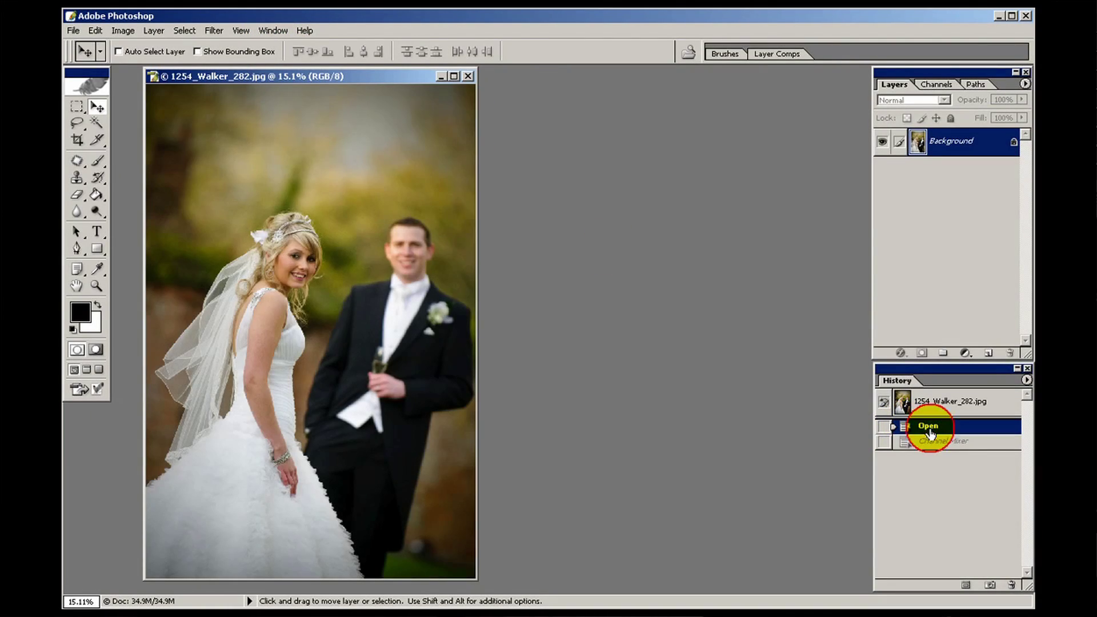
# Step: Convert the photo with a monochrome Channel Mixer set to Red 100%, Green +12% and Blue -12%
pyautogui.click(124, 31)
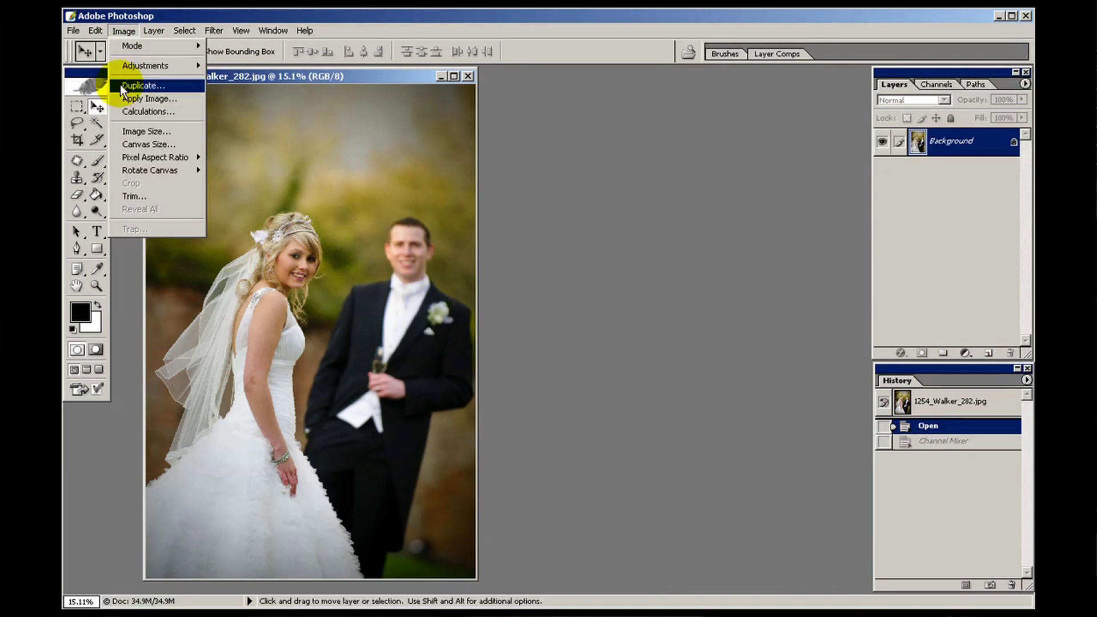
pyautogui.moveTo(125, 68)
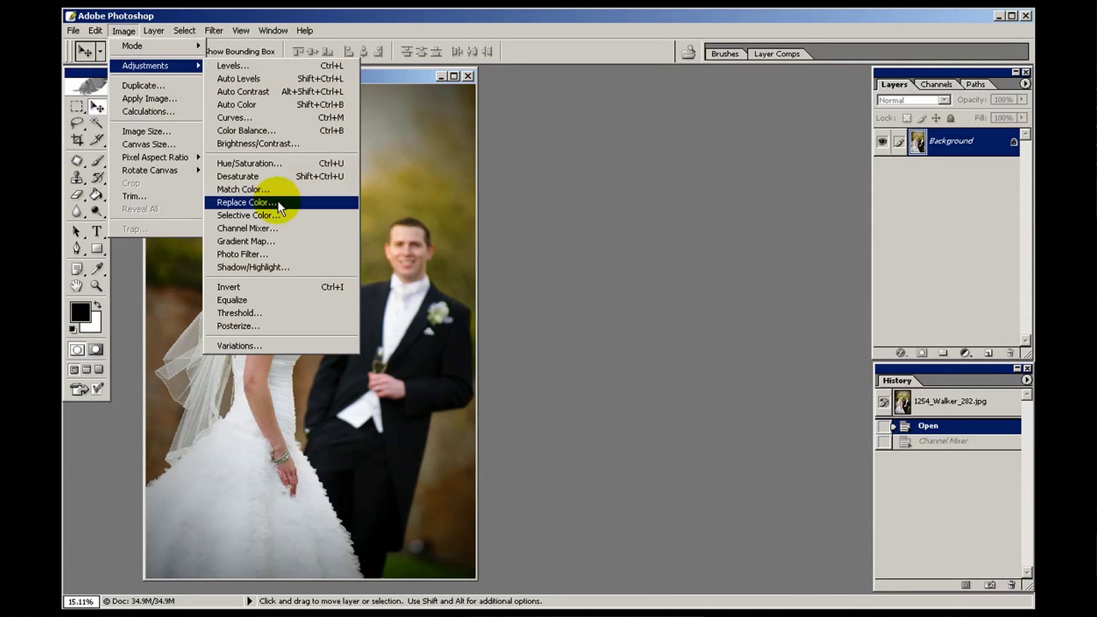
pyautogui.click(283, 226)
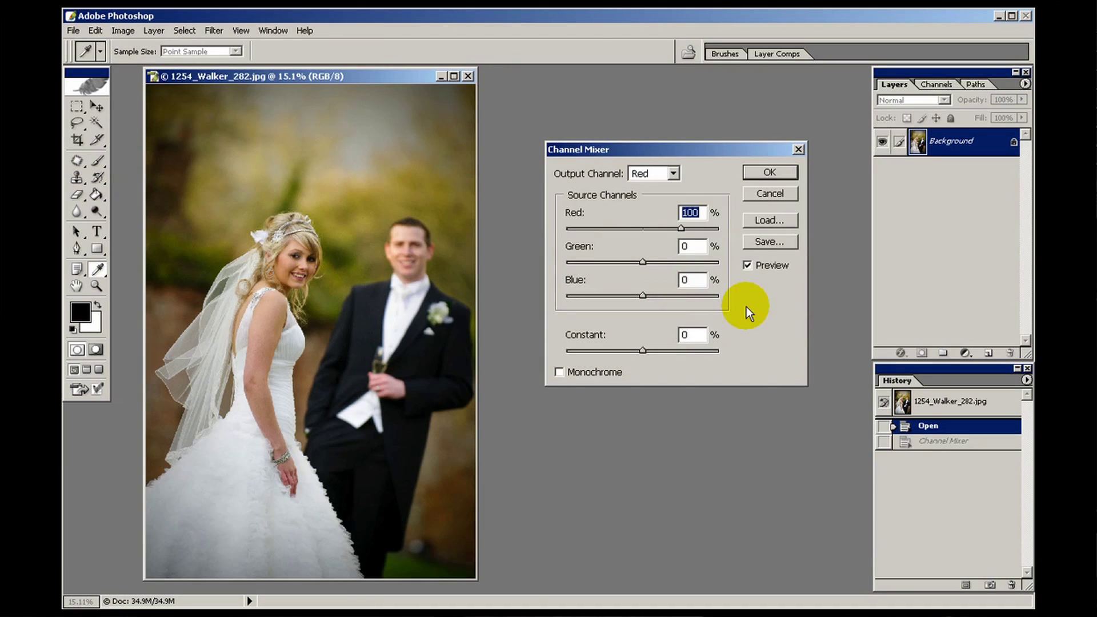
pyautogui.click(558, 373)
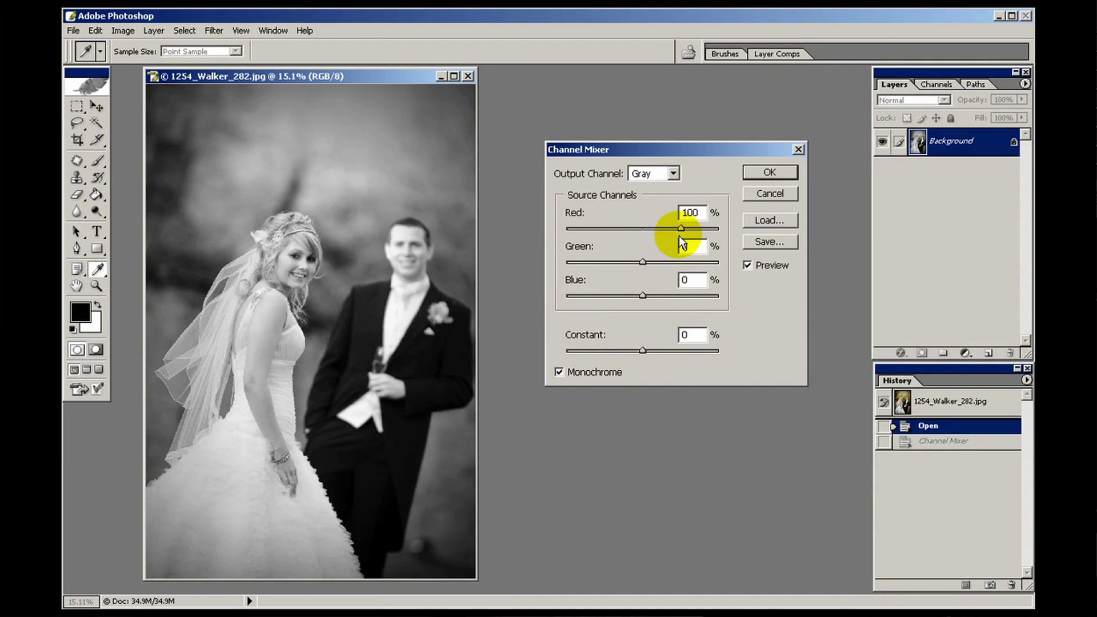
pyautogui.click(643, 262)
pyautogui.moveTo(644, 261); pyautogui.dragTo(647, 261)
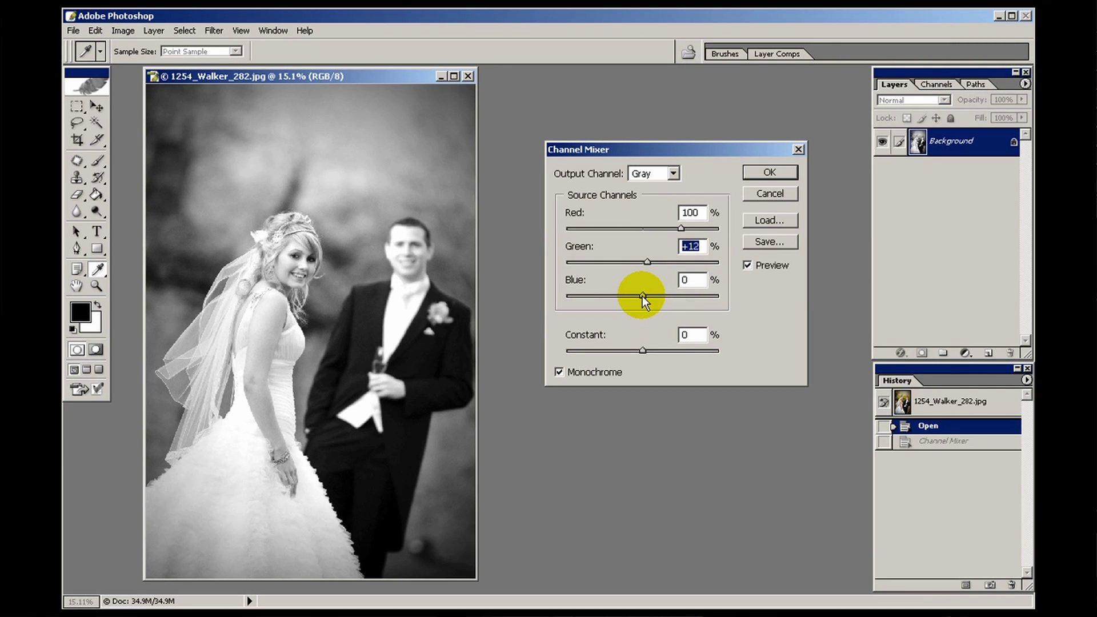
pyautogui.moveTo(643, 296); pyautogui.dragTo(639, 296)
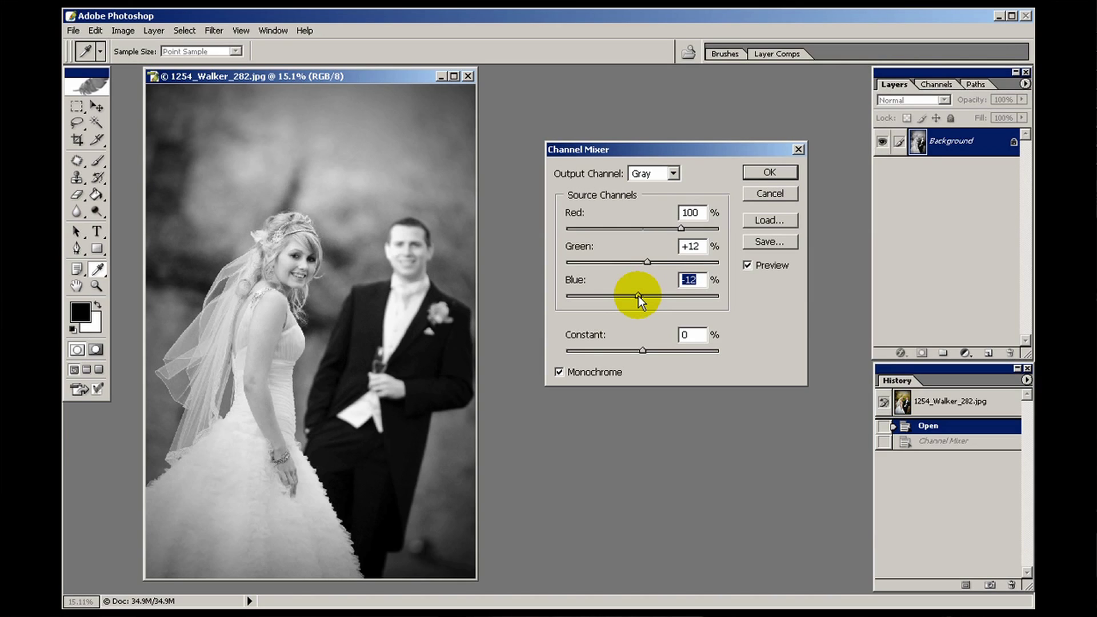
pyautogui.click(780, 170)
pyautogui.press('v')
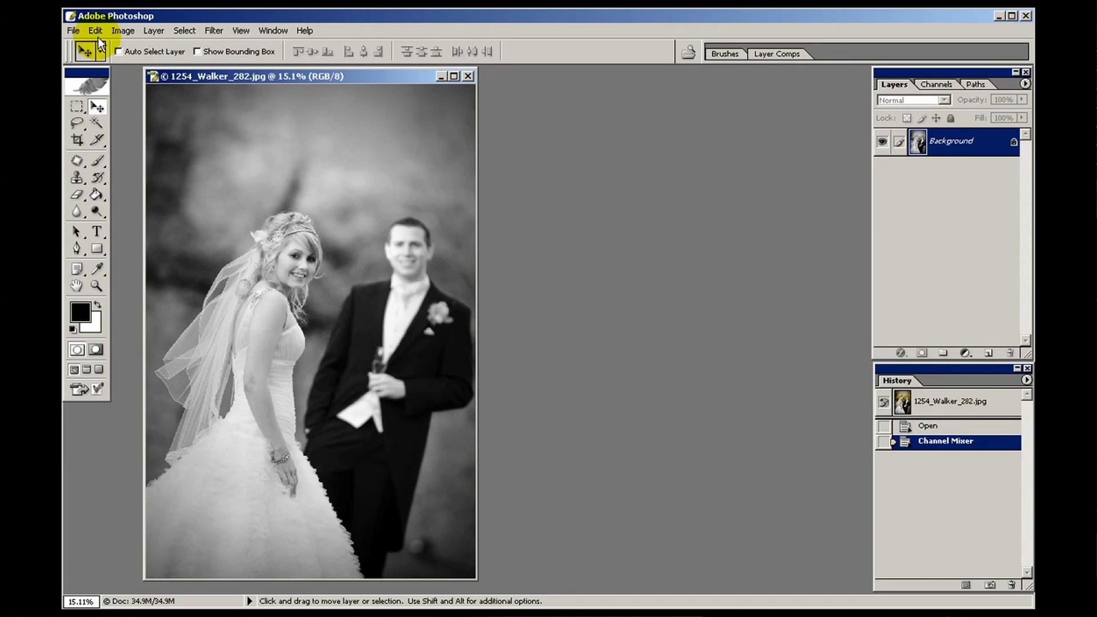
# Step: Save the mixed black-and-white version as a JPEG named channel adjusted.jpg at maximum quality 12
pyautogui.click(78, 31)
pyautogui.click(88, 177)
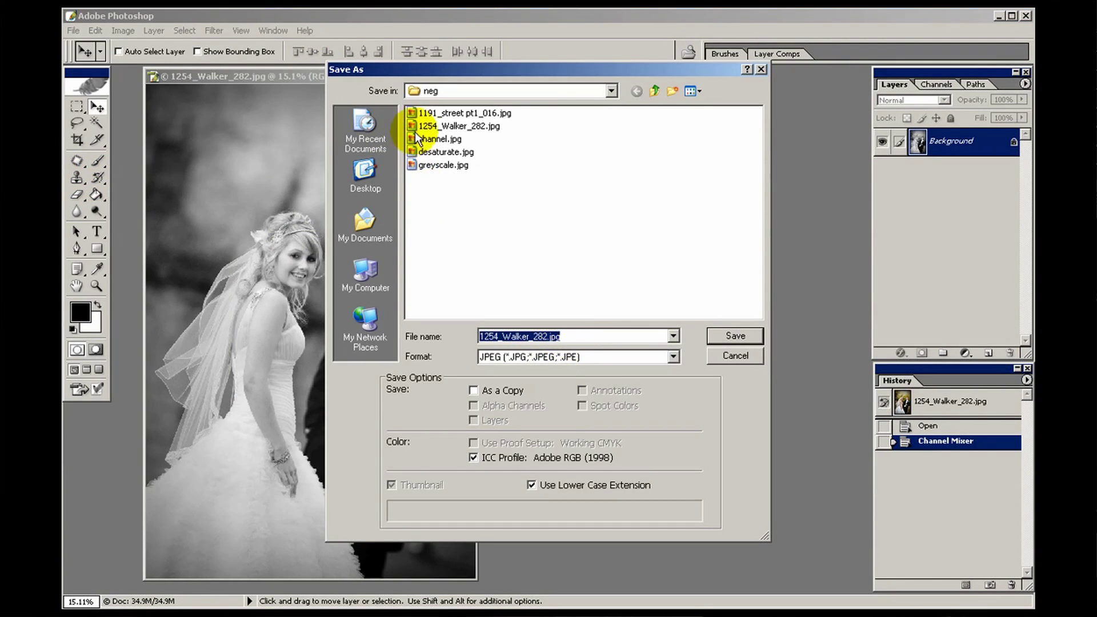
pyautogui.click(437, 138)
pyautogui.doubleClick(502, 336)
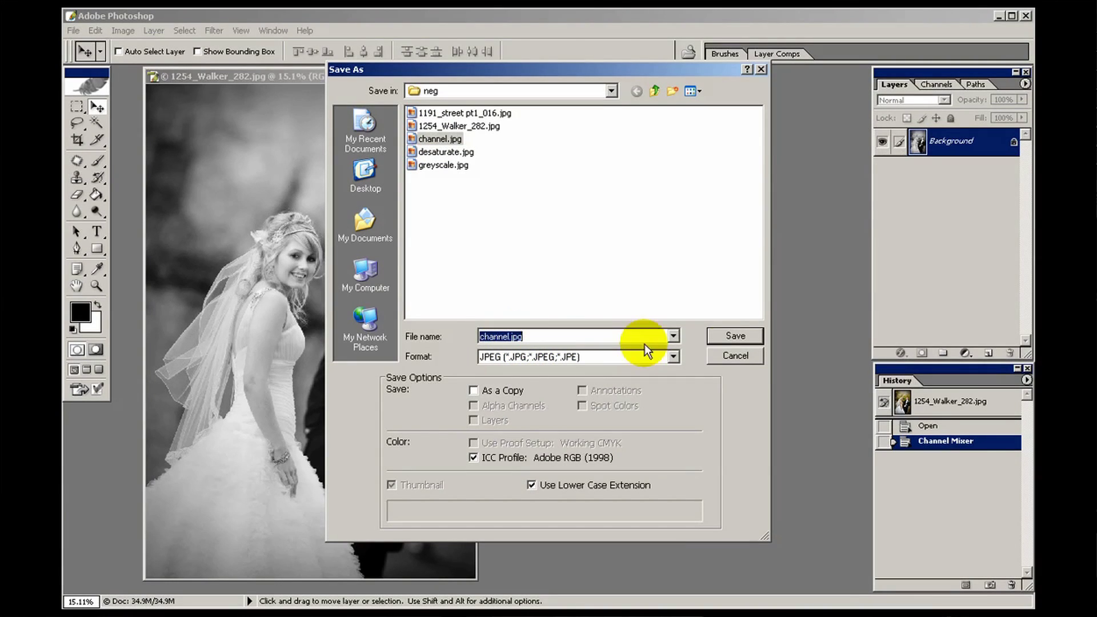
pyautogui.click(510, 337)
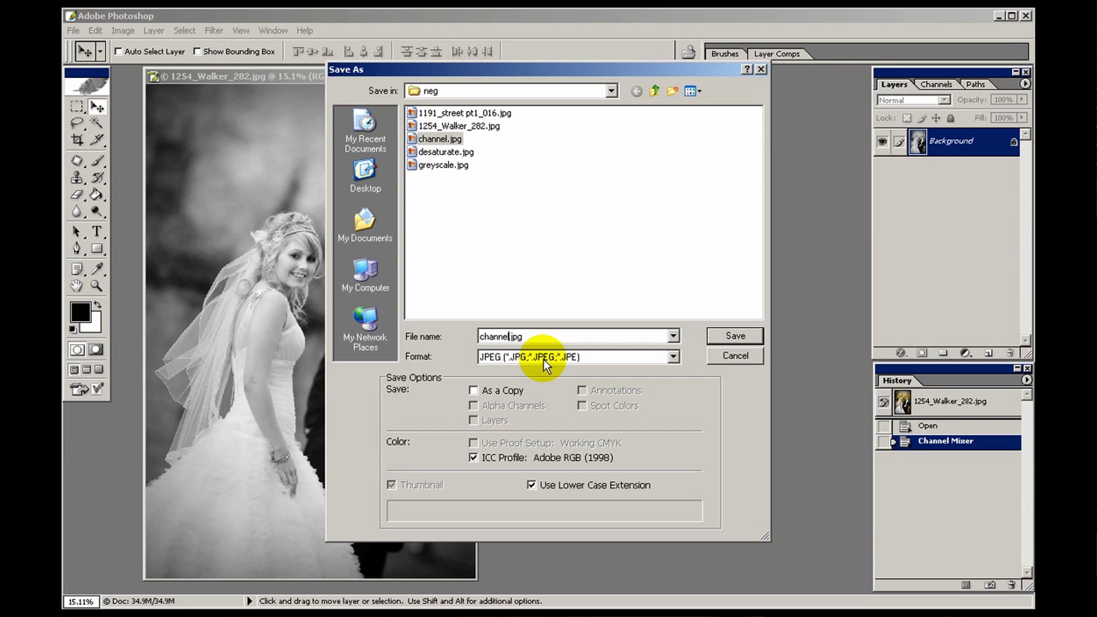
pyautogui.write('adjusted')
pyautogui.click(718, 336)
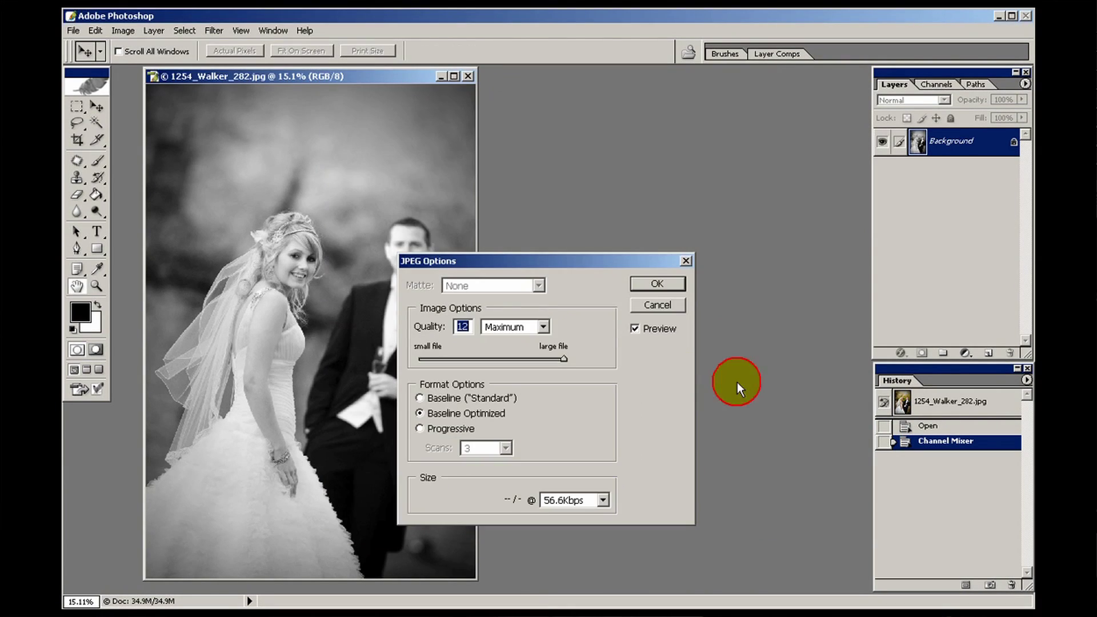
pyautogui.click(655, 282)
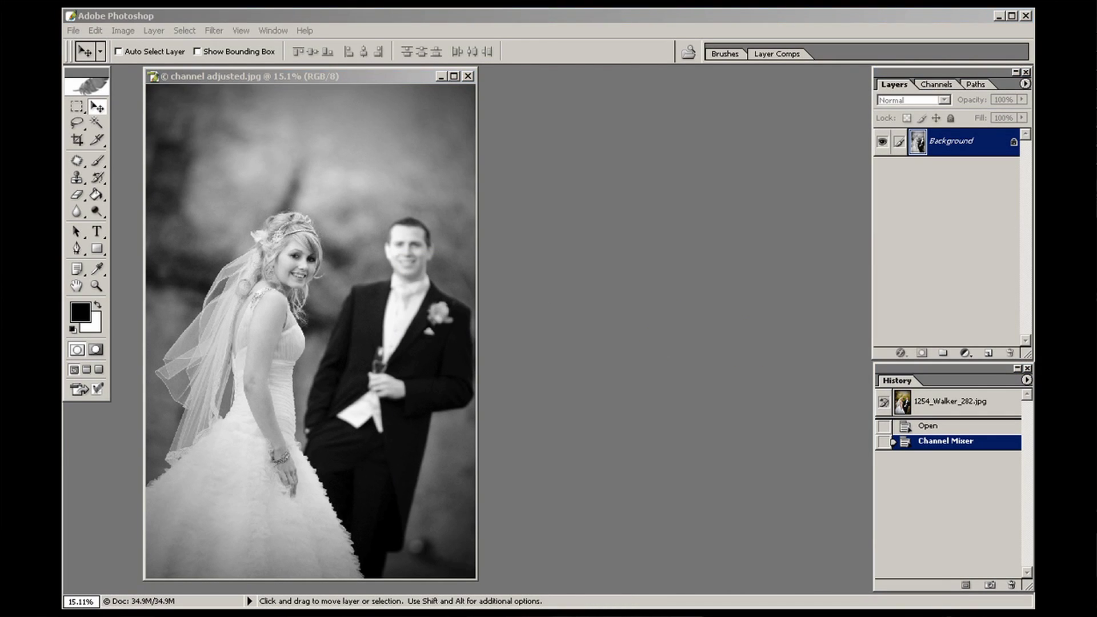
# Step: Open channel.jpg, place it beside channel adjusted.jpg and fit it to the screen for comparison
pyautogui.moveTo(815, 215); pyautogui.dragTo(774, 223)
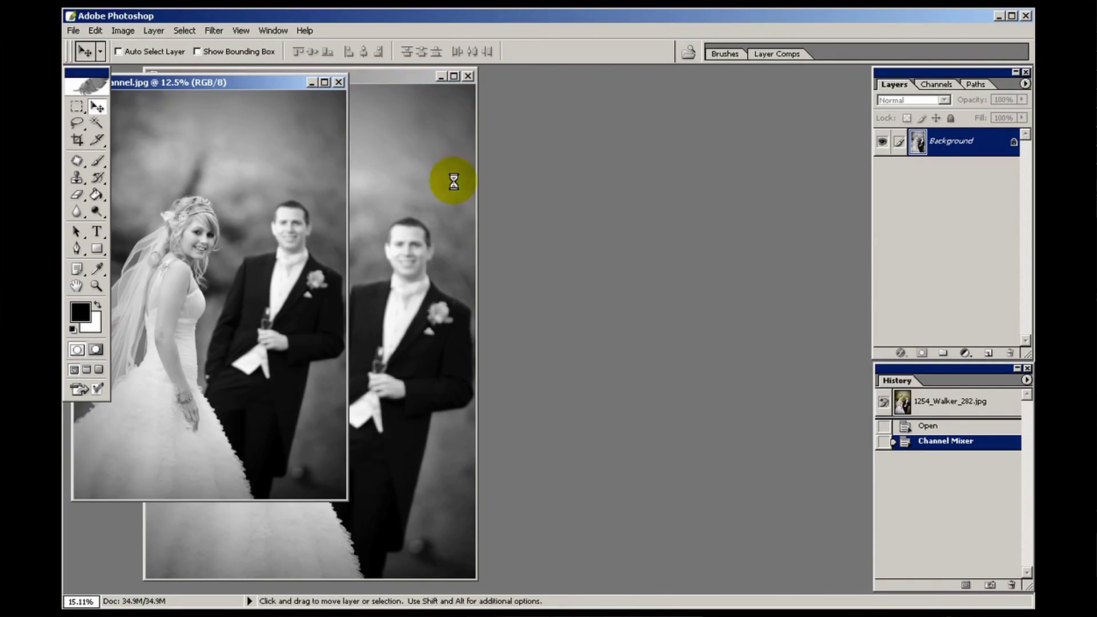
pyautogui.moveTo(520, 85); pyautogui.dragTo(653, 80)
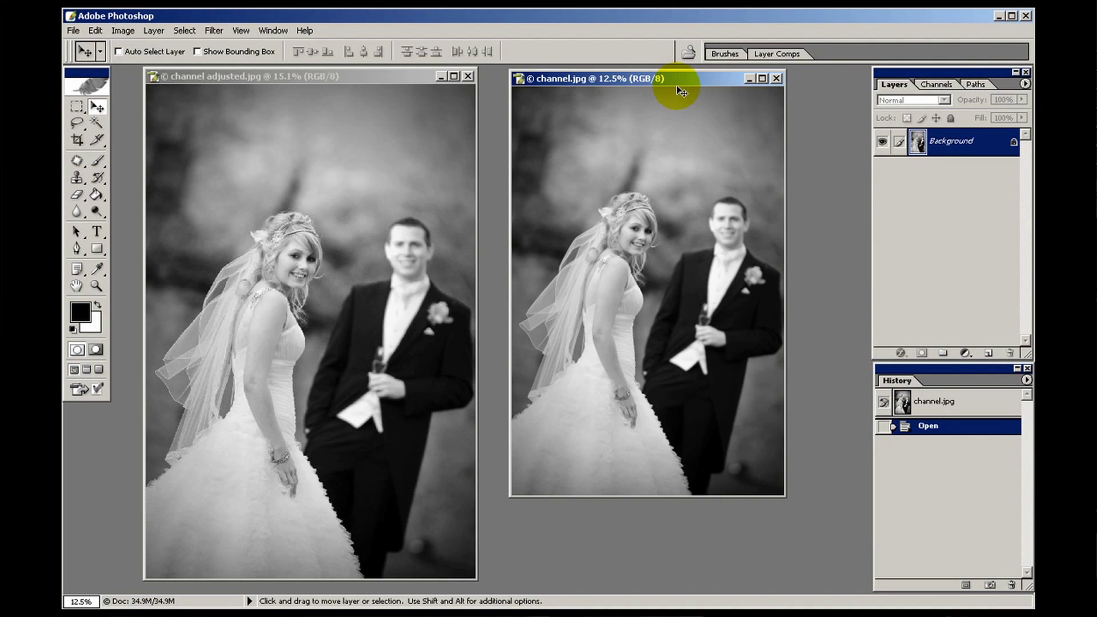
pyautogui.hotkey('ctrl', '0')
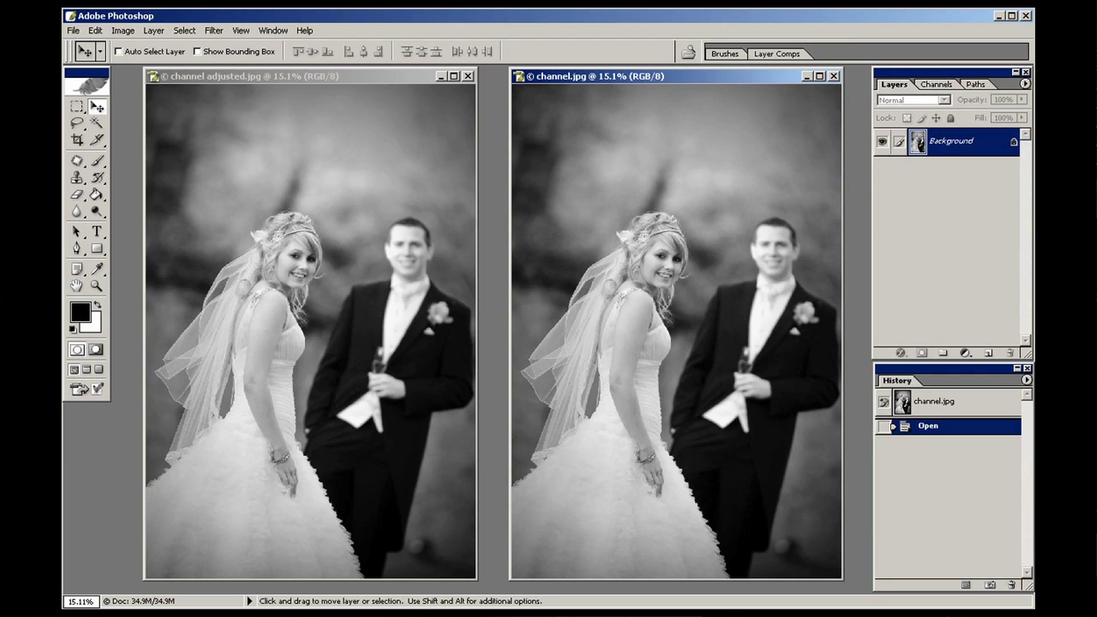
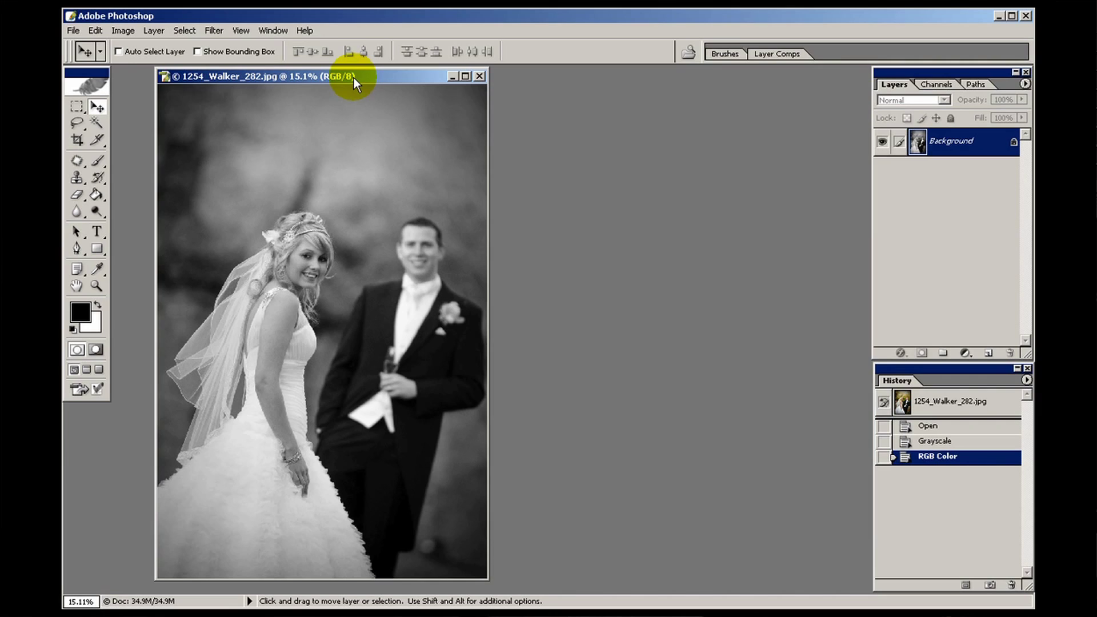
# Step: Lower the RGB highlight input level to 242 in Levels on the greyscale-converted photo, and compare it with the unadjusted image using the preview
pyautogui.moveTo(355, 85); pyautogui.dragTo(337, 77)
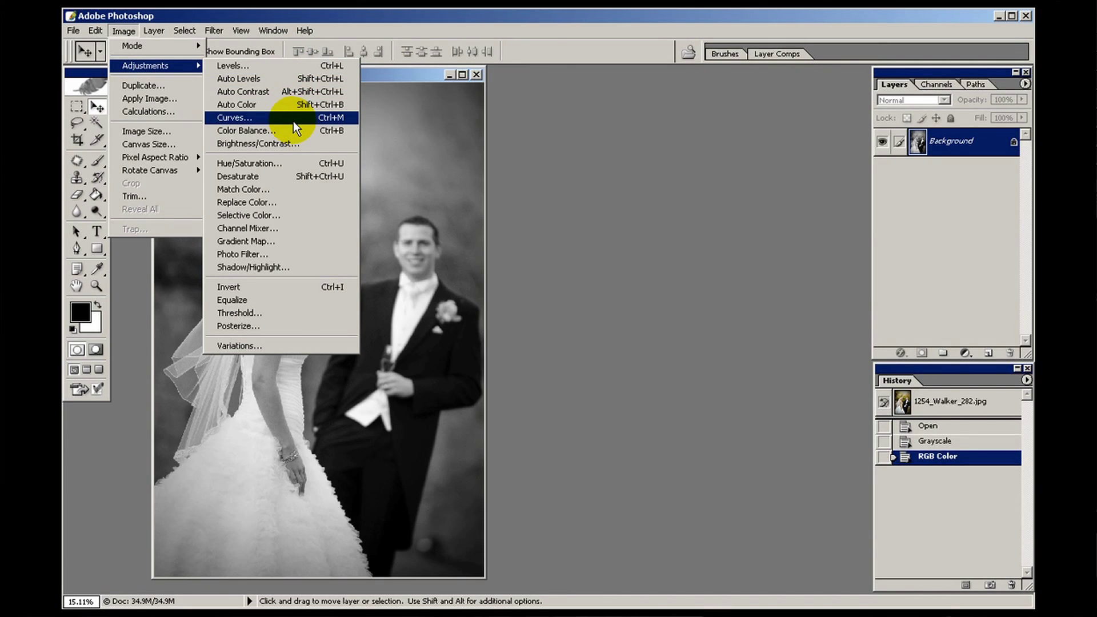
pyautogui.click(290, 69)
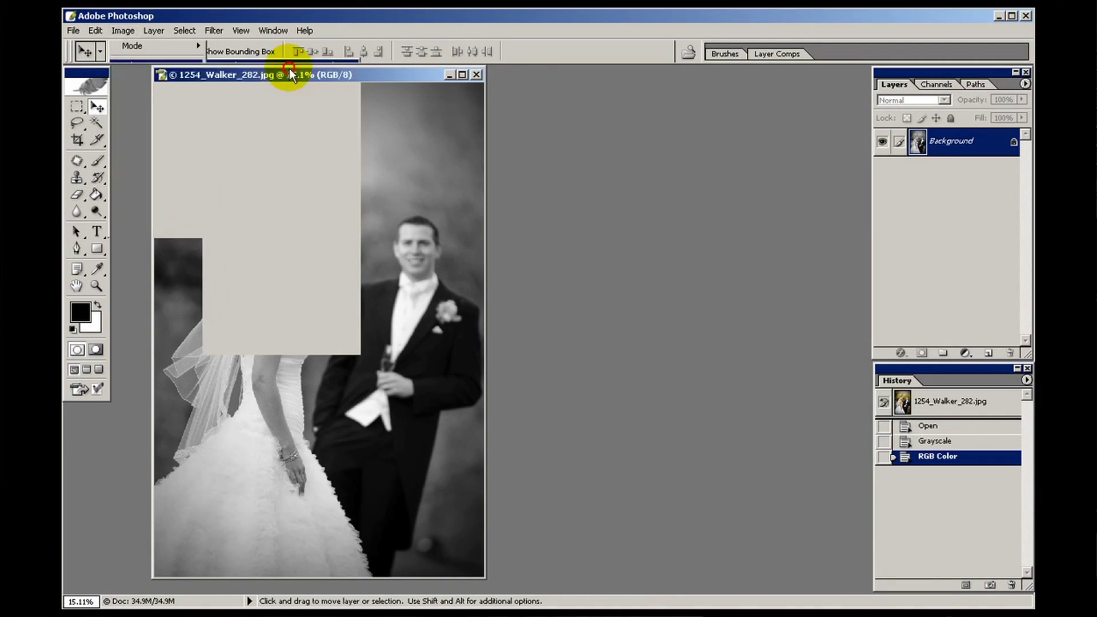
pyautogui.moveTo(677, 189); pyautogui.dragTo(640, 175)
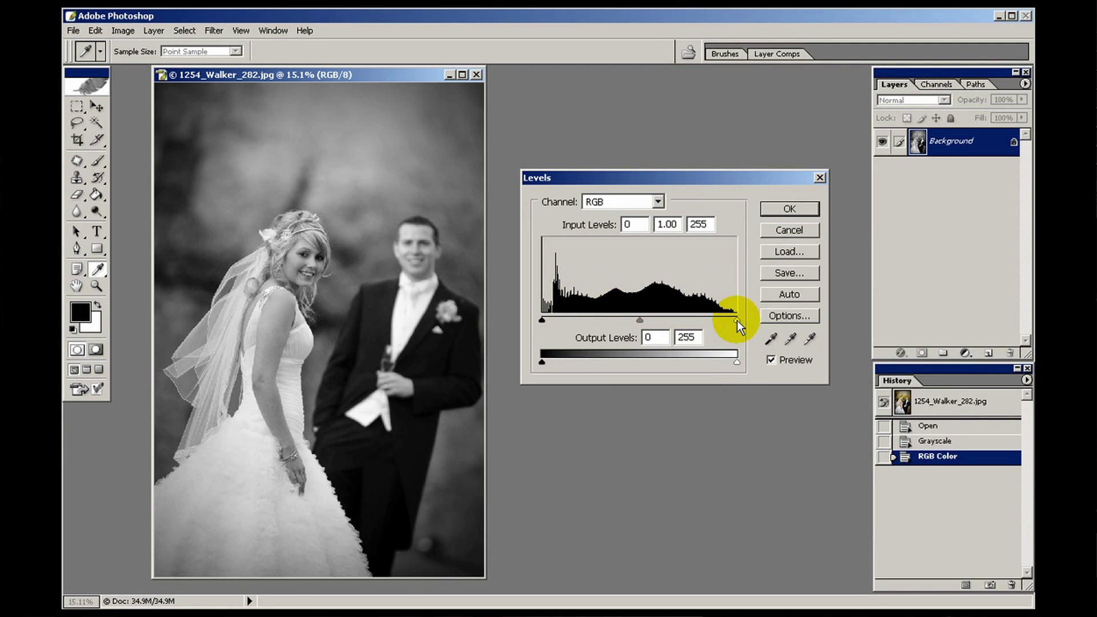
pyautogui.moveTo(737, 320); pyautogui.dragTo(731, 321)
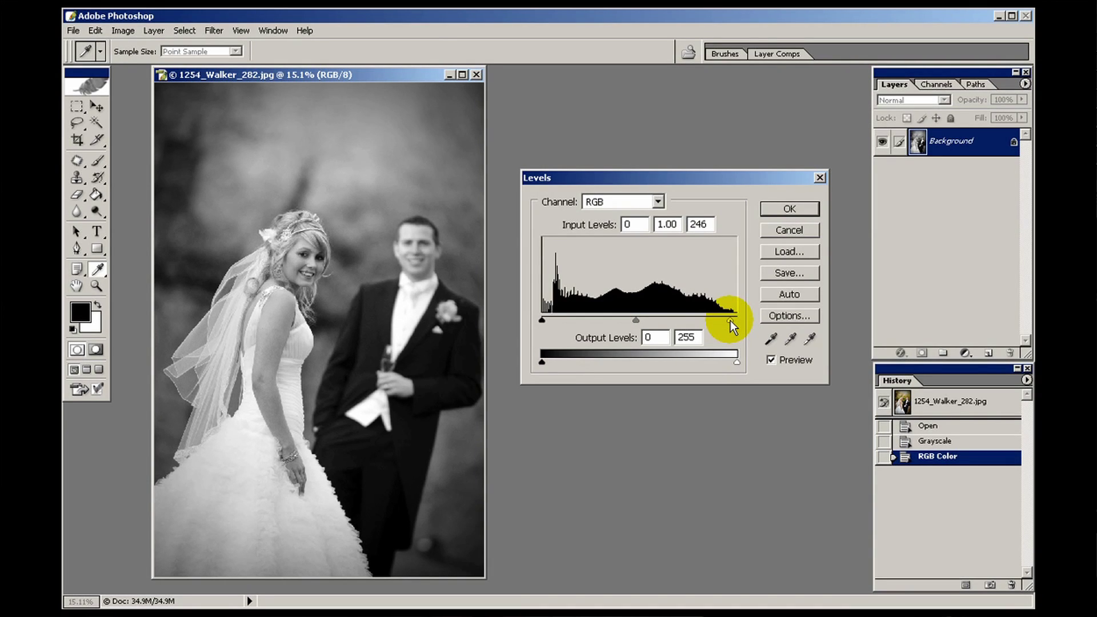
pyautogui.moveTo(730, 320); pyautogui.dragTo(728, 320)
pyautogui.click(727, 320)
pyautogui.click(768, 359)
pyautogui.click(768, 359)
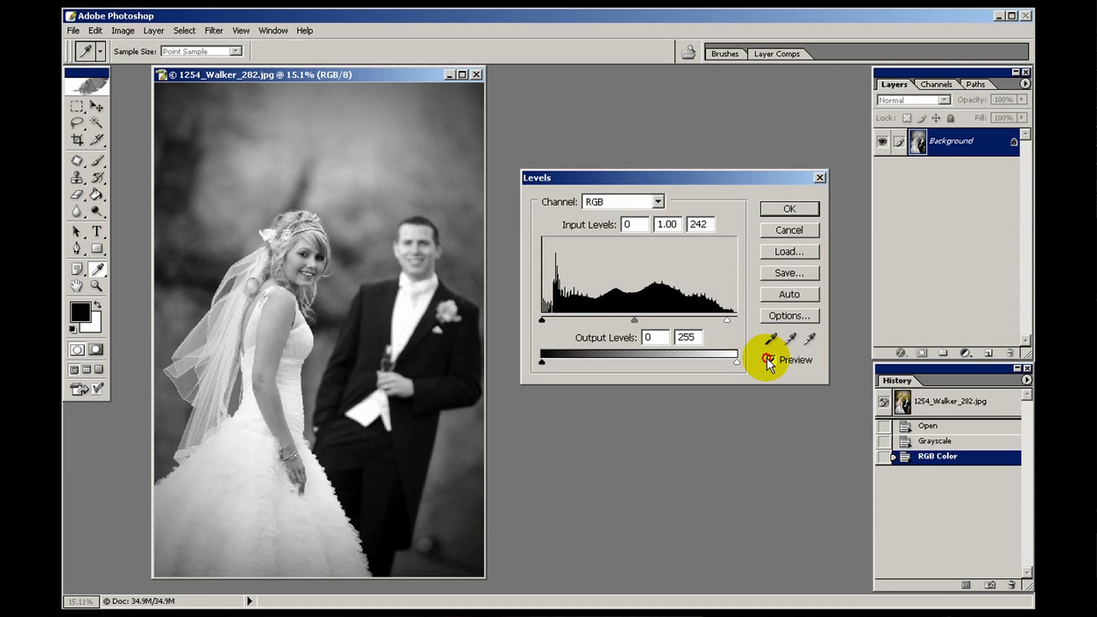
pyautogui.click(767, 359)
pyautogui.click(771, 359)
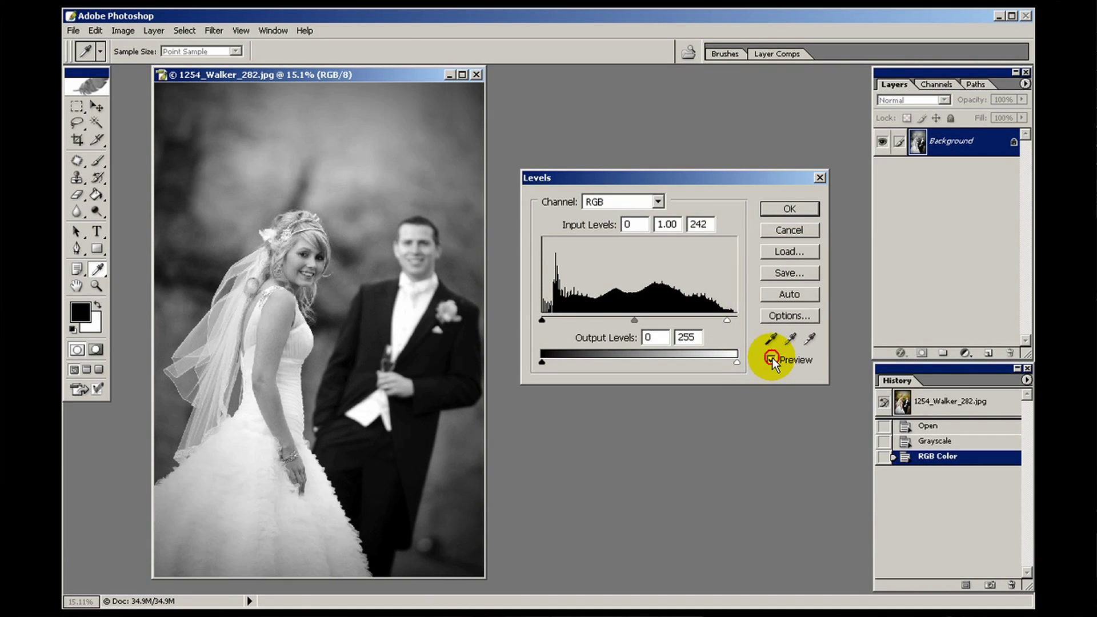
pyautogui.click(771, 359)
pyautogui.click(771, 359)
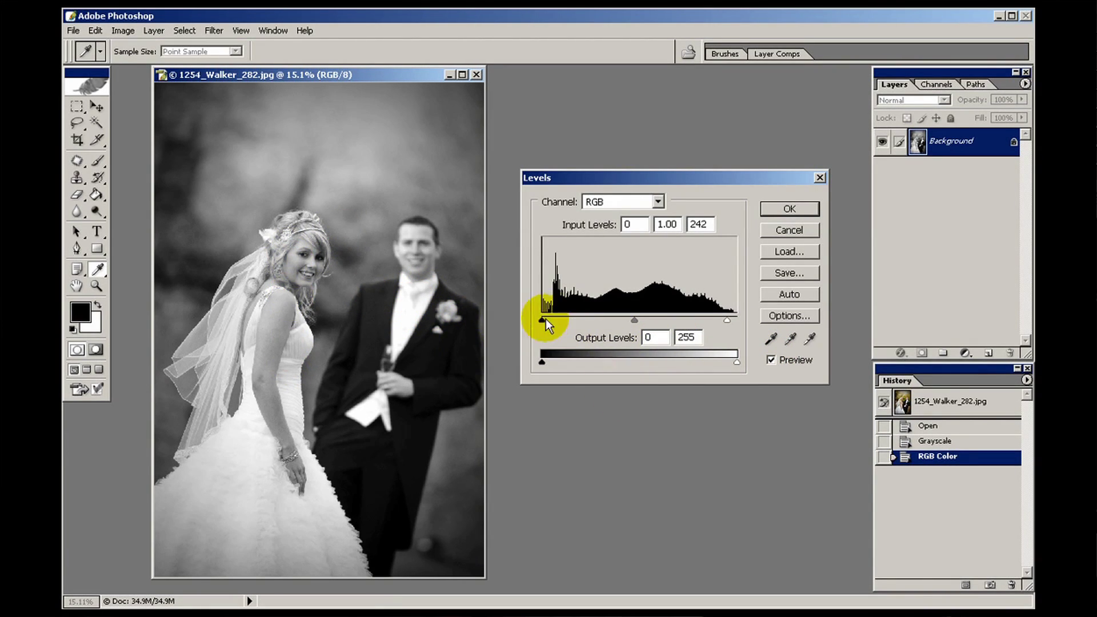
# Step: Set the RGB input levels to 12 for shadows, 1.07 for midtones and 232 for highlights in Levels
pyautogui.press('Tab')
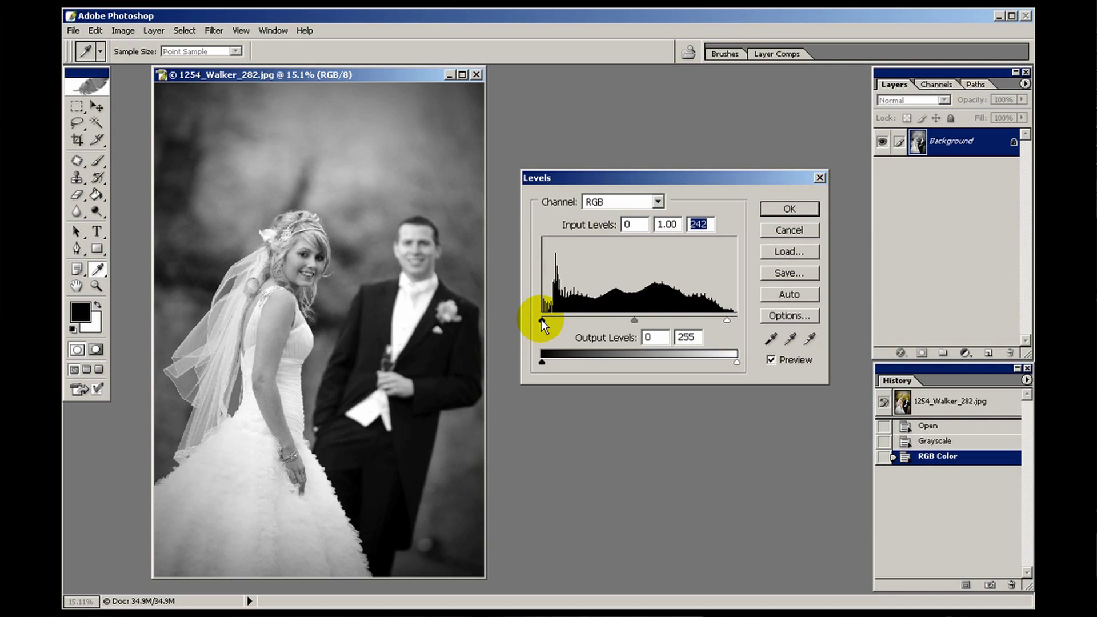
pyautogui.moveTo(541, 320); pyautogui.dragTo(551, 316)
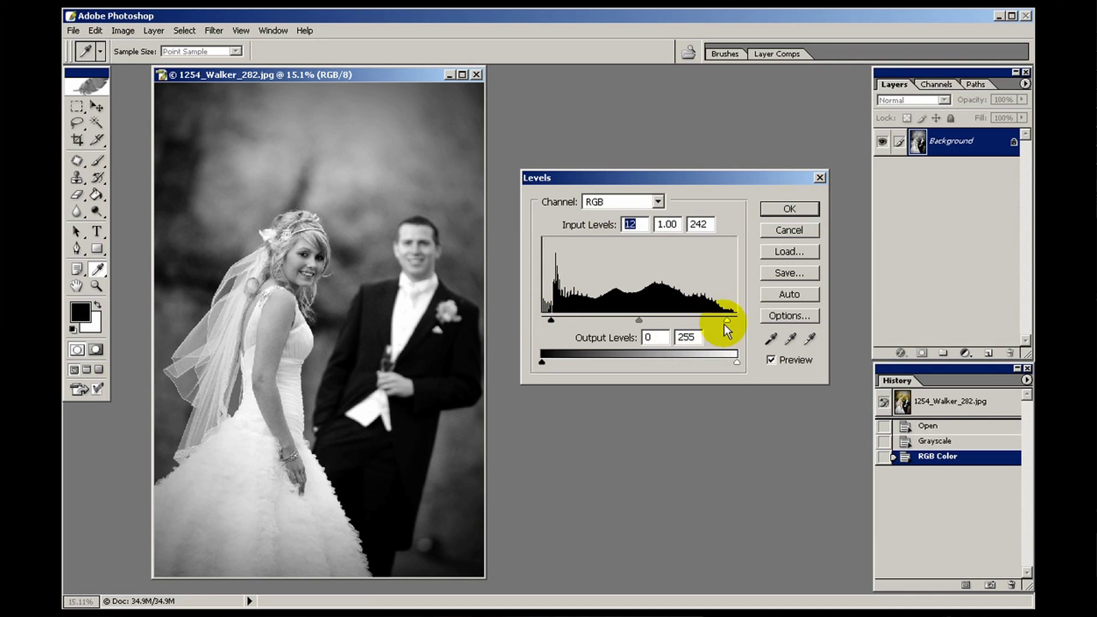
pyautogui.moveTo(727, 322); pyautogui.dragTo(719, 322)
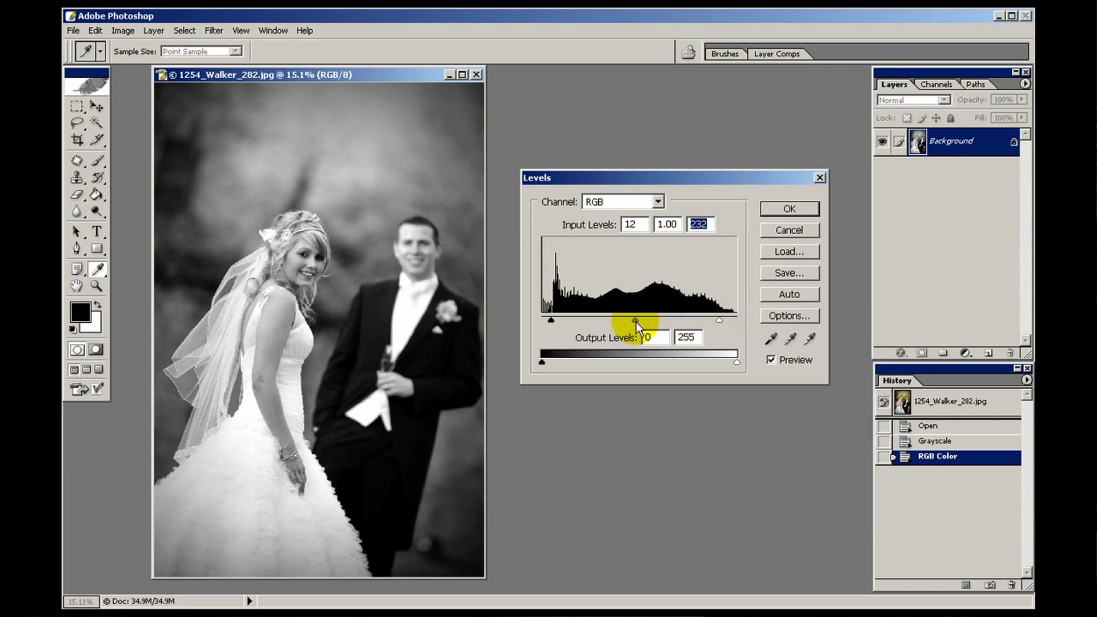
pyautogui.moveTo(636, 321); pyautogui.dragTo(632, 322)
# Step: Compare the wedding photo with and without the Levels adjustment using the preview, and apply the adjustment
pyautogui.click(770, 359)
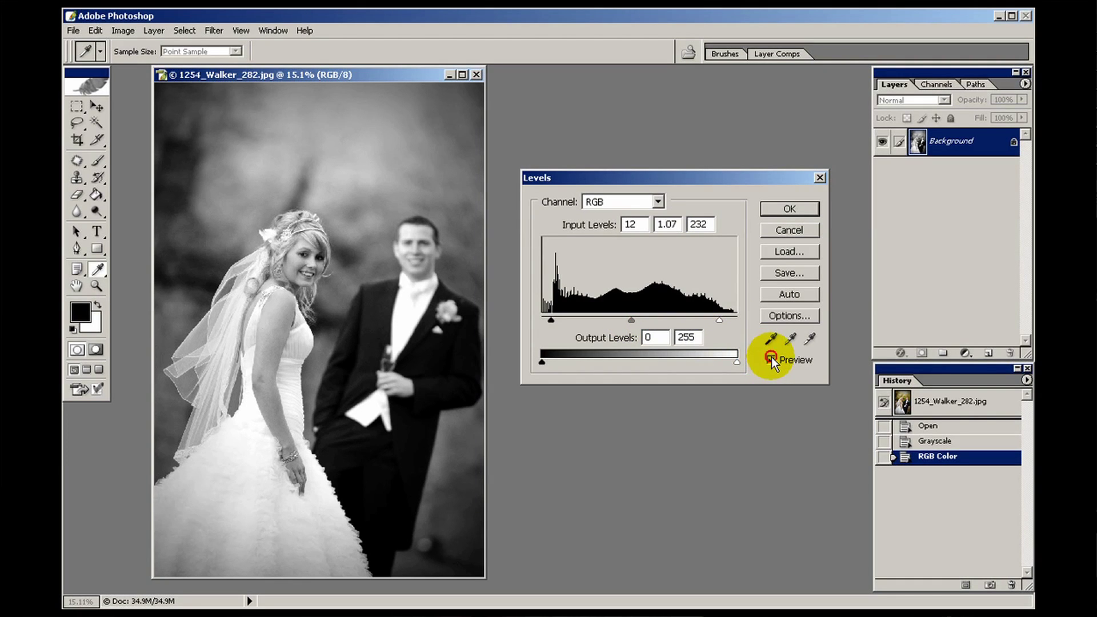
pyautogui.click(771, 359)
pyautogui.click(770, 359)
pyautogui.click(769, 359)
pyautogui.click(768, 359)
pyautogui.click(769, 359)
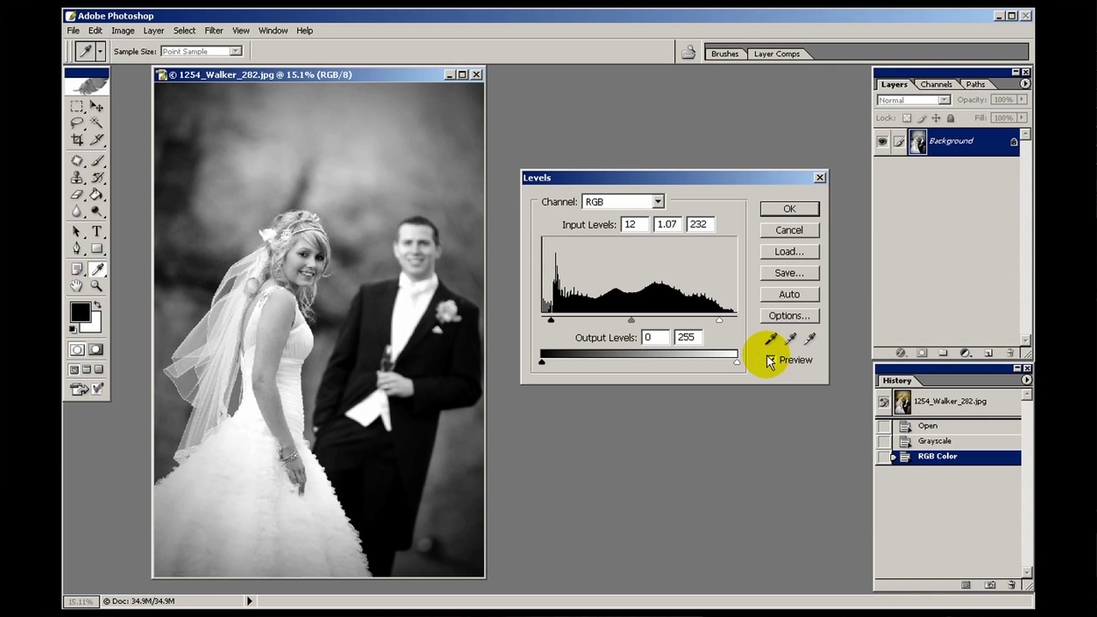
pyautogui.click(768, 359)
pyautogui.click(769, 359)
pyautogui.click(789, 210)
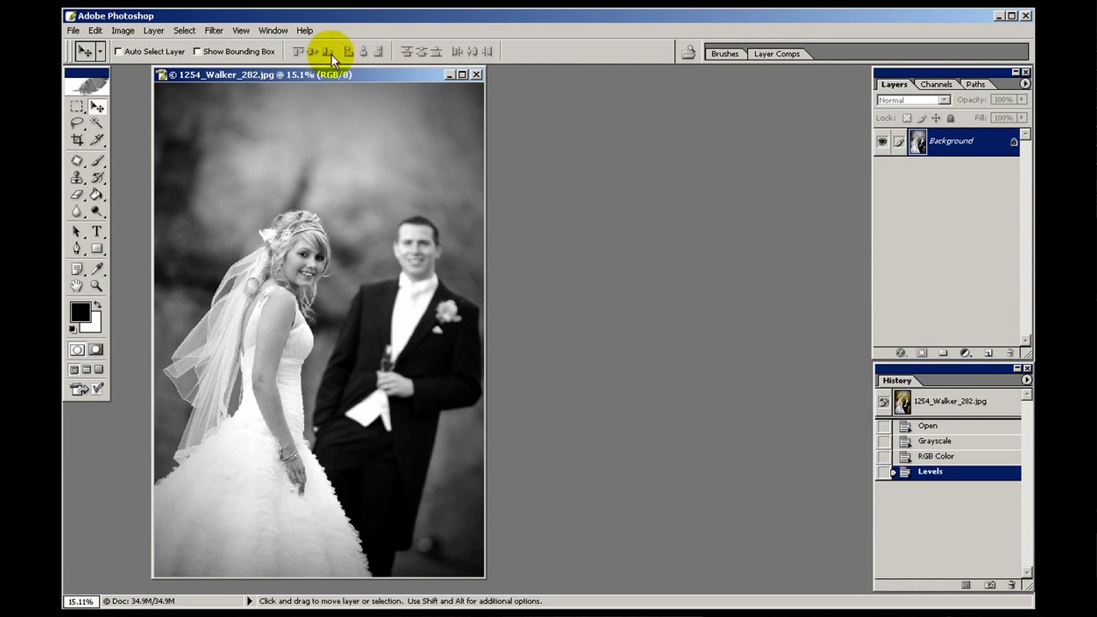
# Step: Save the adjusted greyscale wedding photo as a JPEG named greyscale adjusted.jpg at maximum quality 12
pyautogui.click(74, 32)
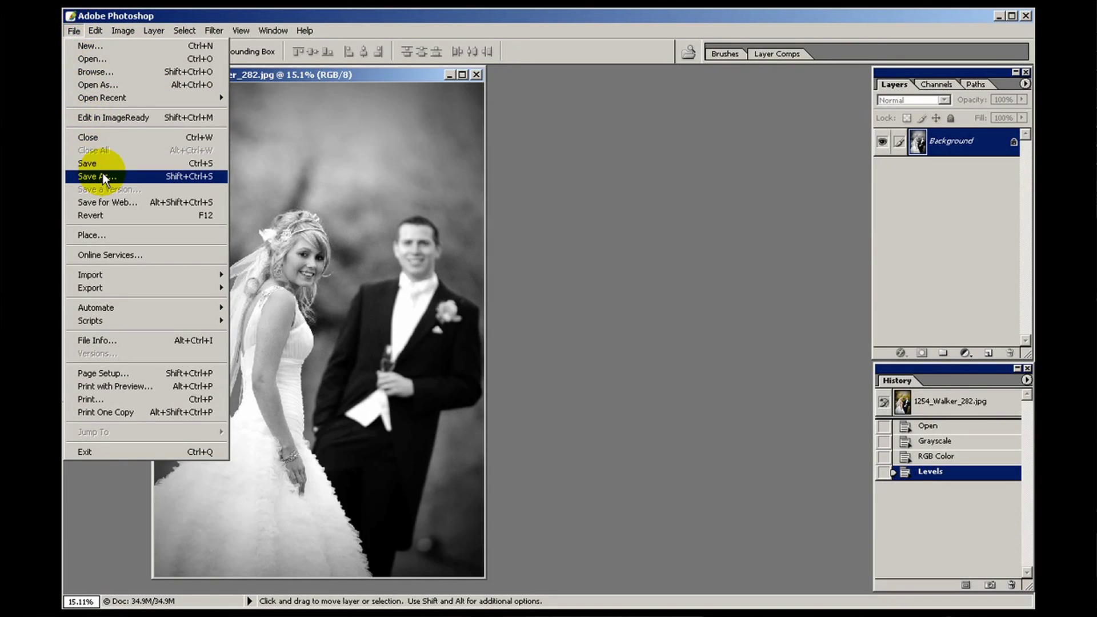
pyautogui.click(92, 174)
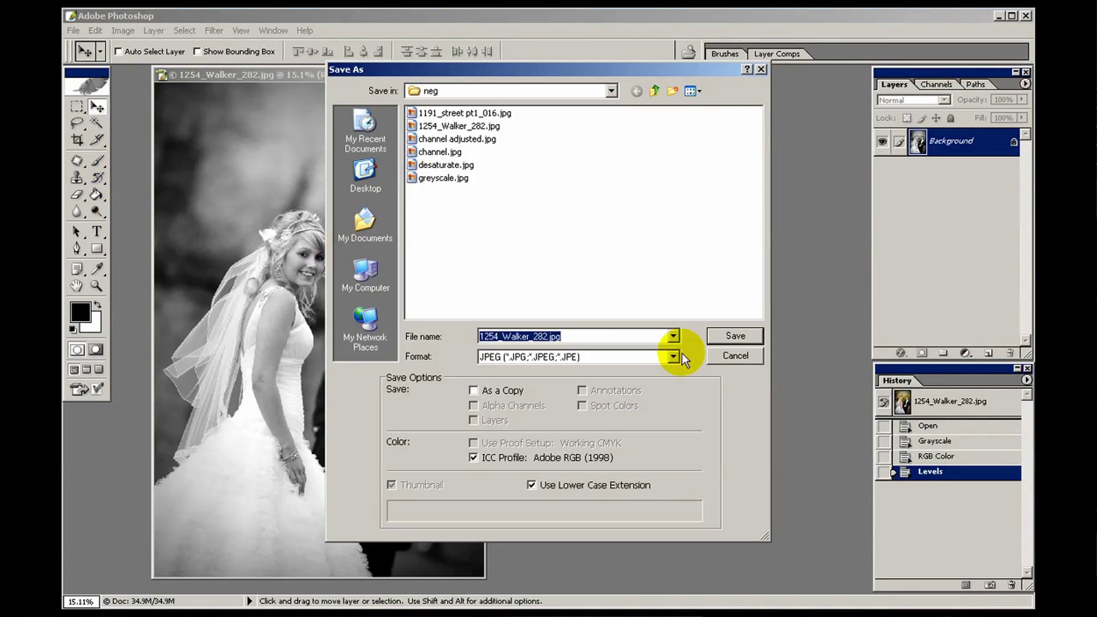
pyautogui.click(447, 177)
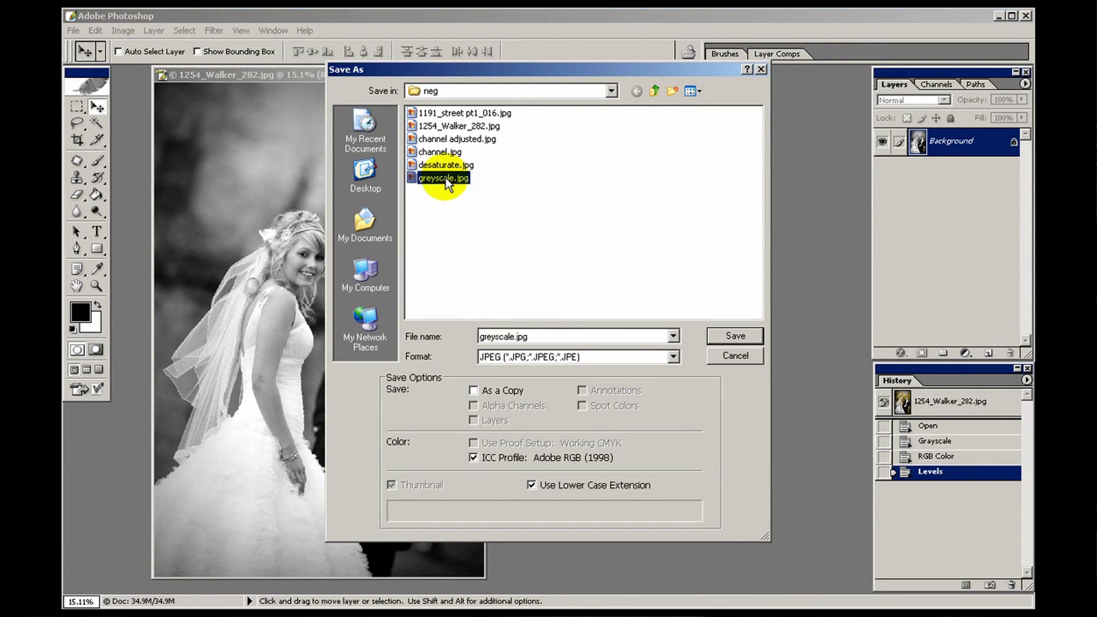
pyautogui.doubleClick(513, 337)
pyautogui.click(506, 337)
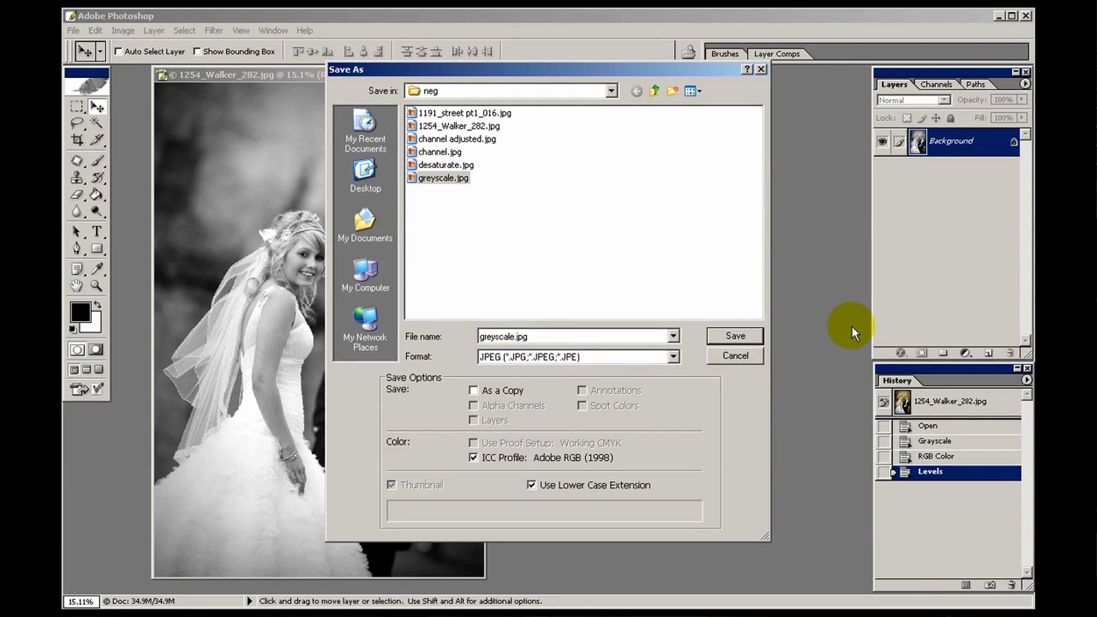
pyautogui.write('adjusted')
pyautogui.click(756, 337)
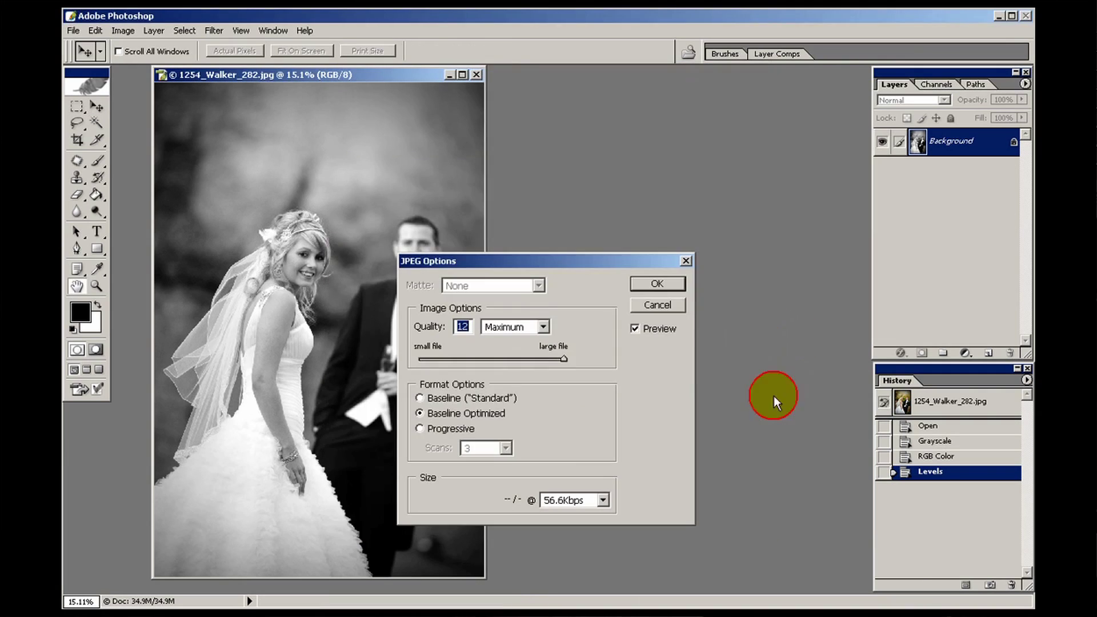
pyautogui.click(662, 285)
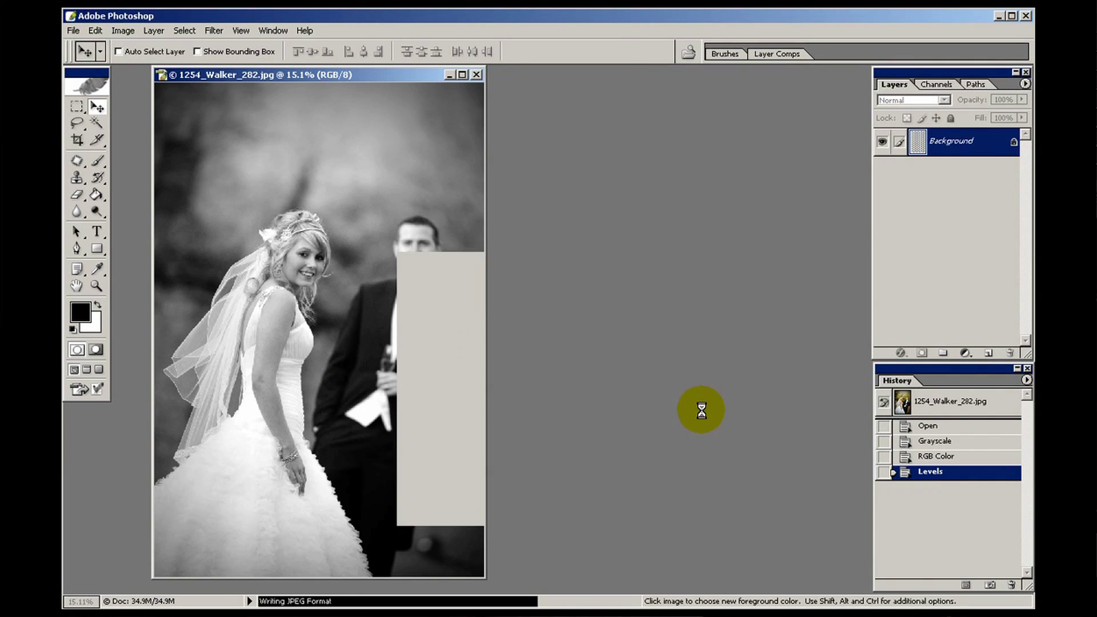
# Step: Compare greyscale adjusted.jpg side by side with greyscale.jpg, and close the adjusted version
pyautogui.press('F10')
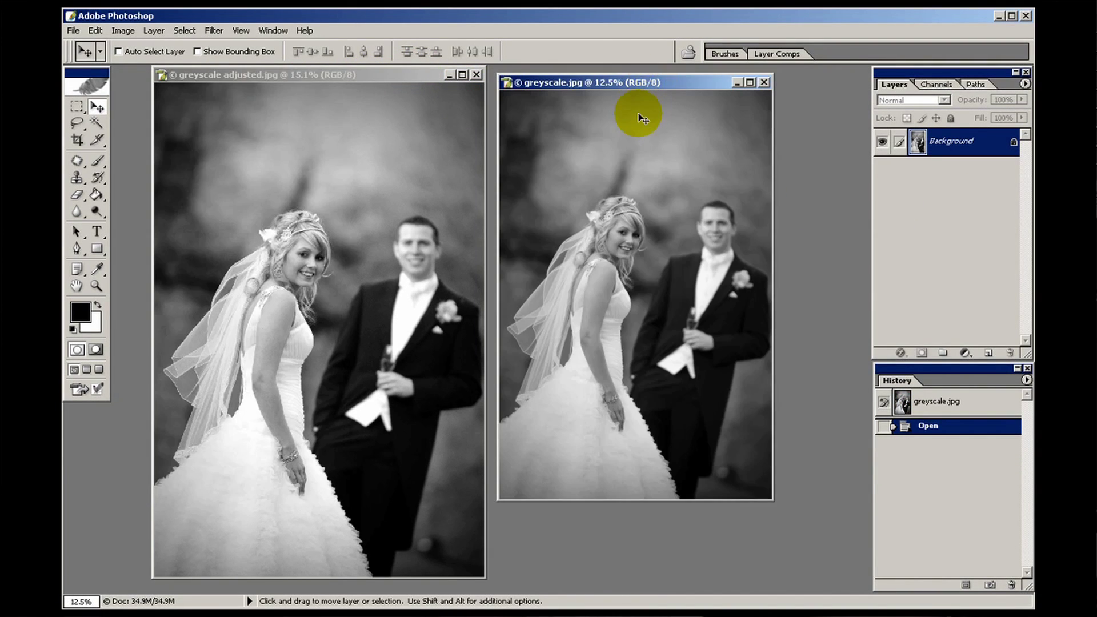
pyautogui.hotkey('ctrl', '0')
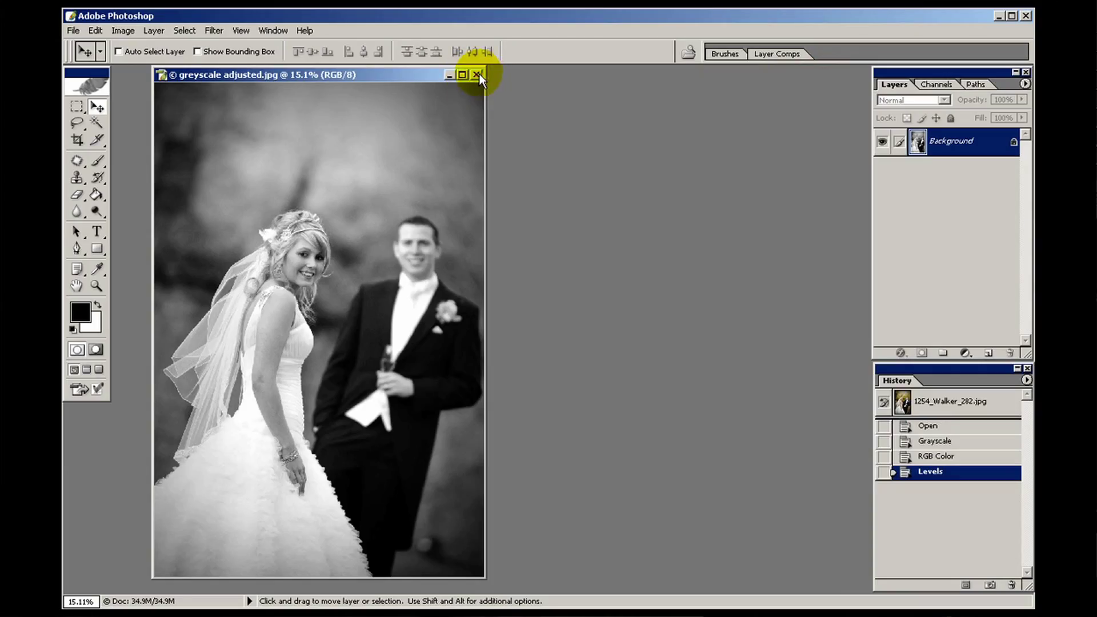
pyautogui.click(477, 74)
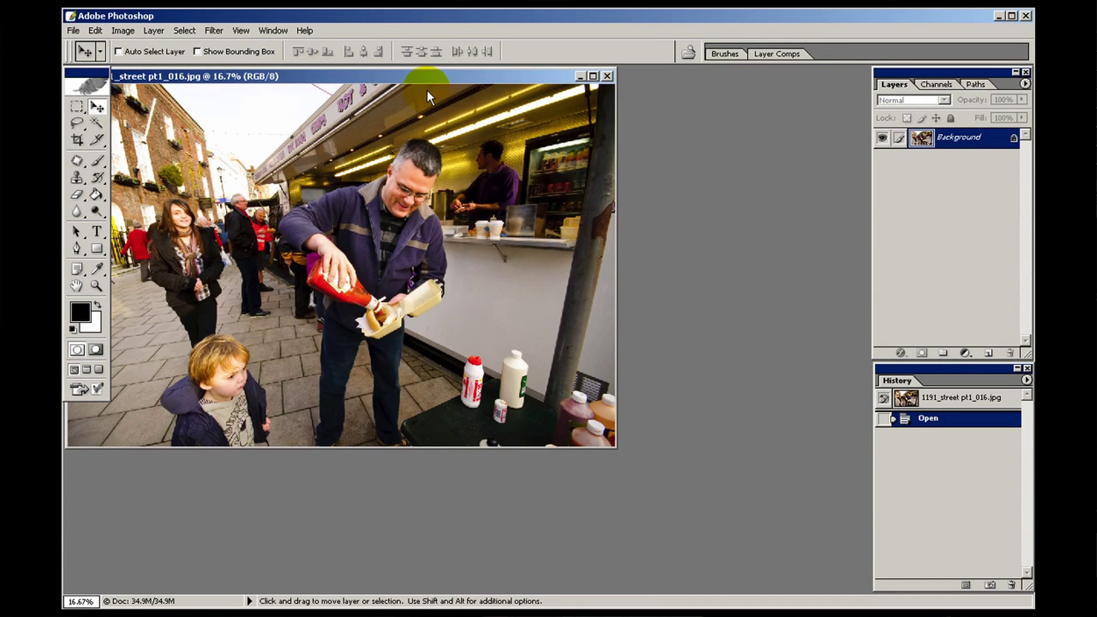
# Step: Convert the colour street photo to black and white with the Channel Mixer's Monochrome option
pyautogui.moveTo(427, 90); pyautogui.dragTo(534, 119)
pyautogui.hotkey('ctrl', '0')
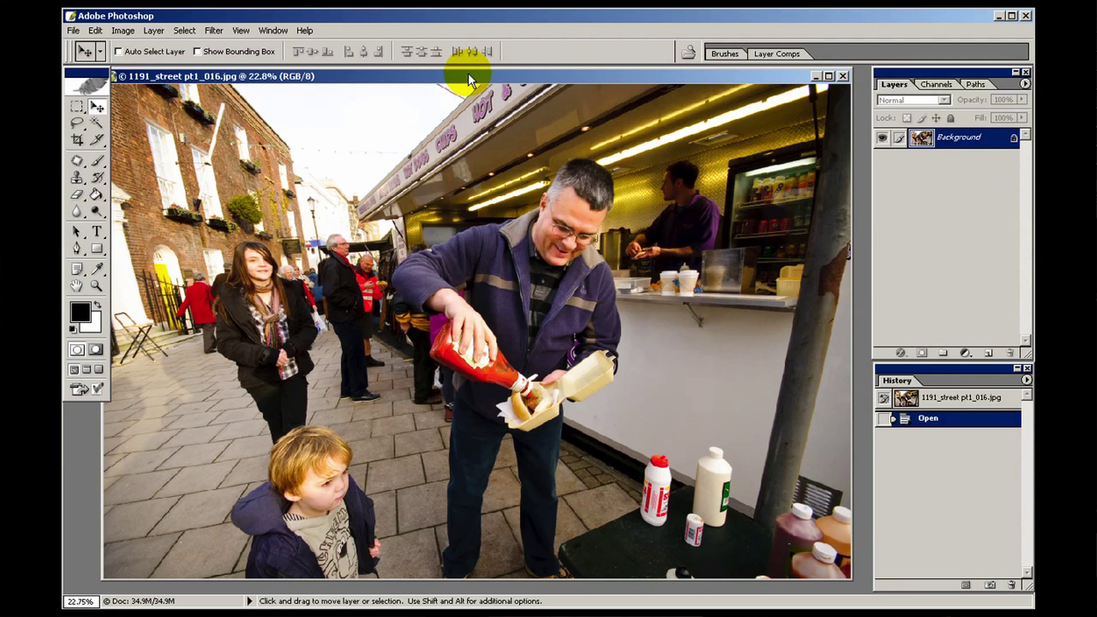
pyautogui.click(133, 32)
pyautogui.moveTo(136, 67)
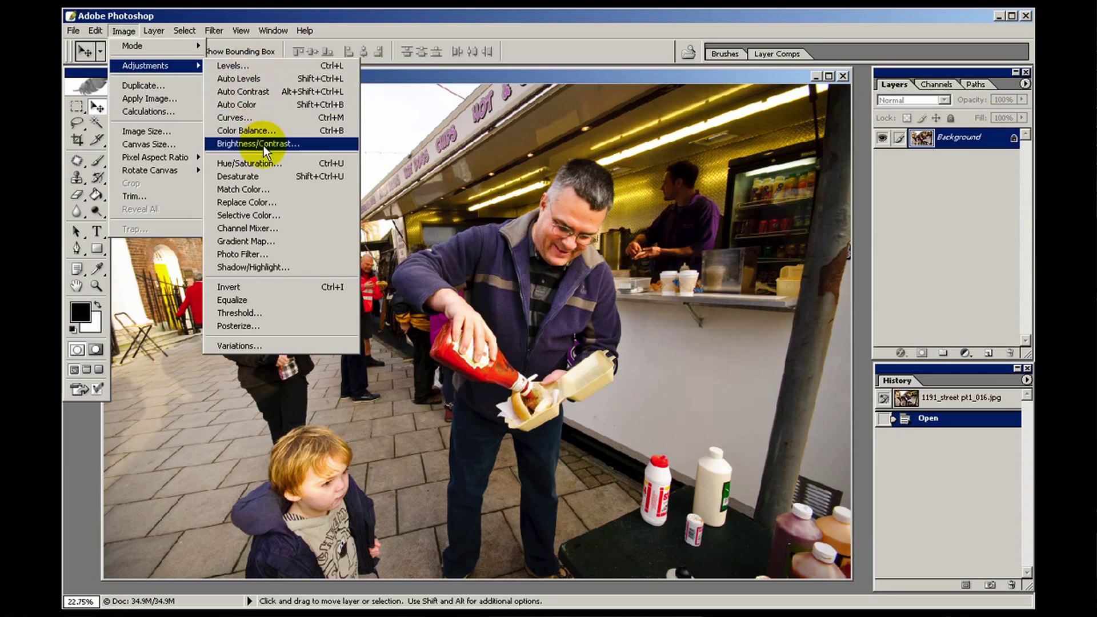
pyautogui.click(263, 229)
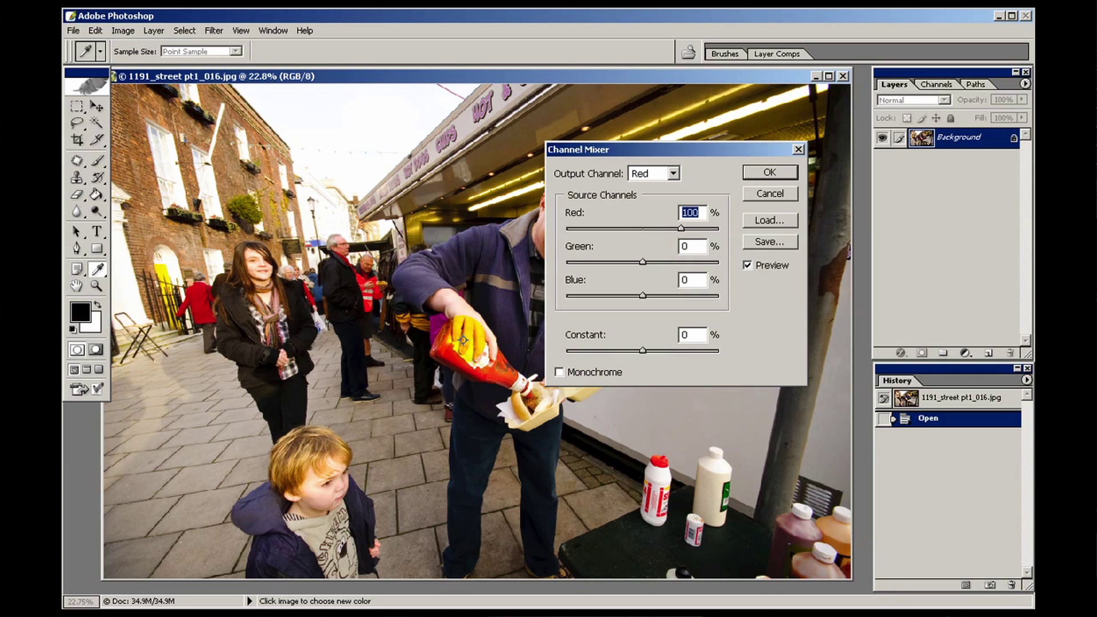
pyautogui.click(559, 372)
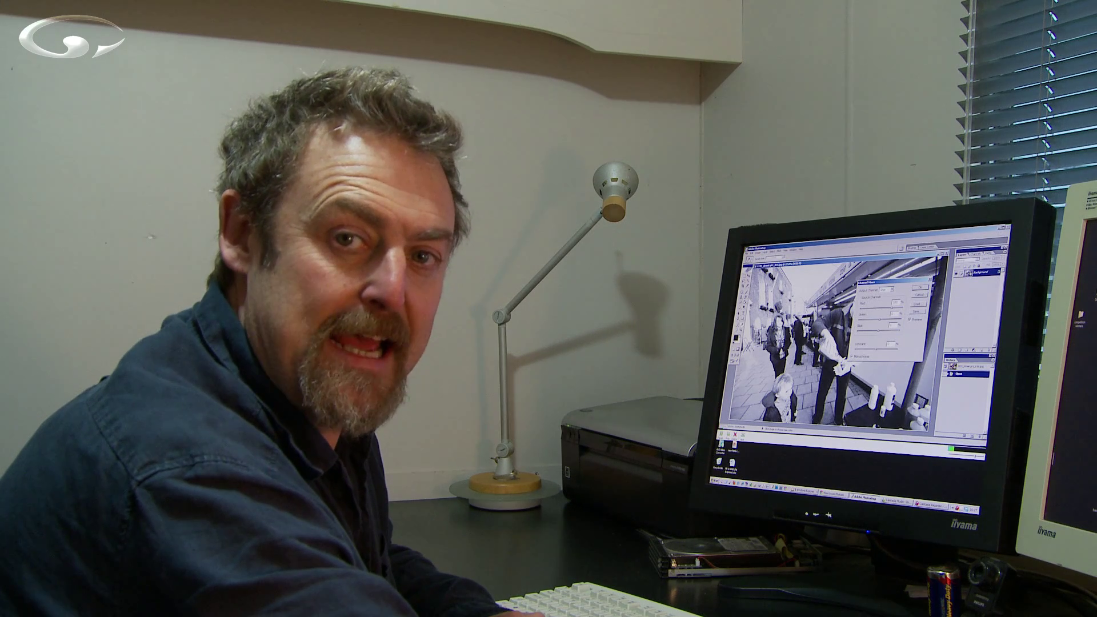
pyautogui.press('Return')
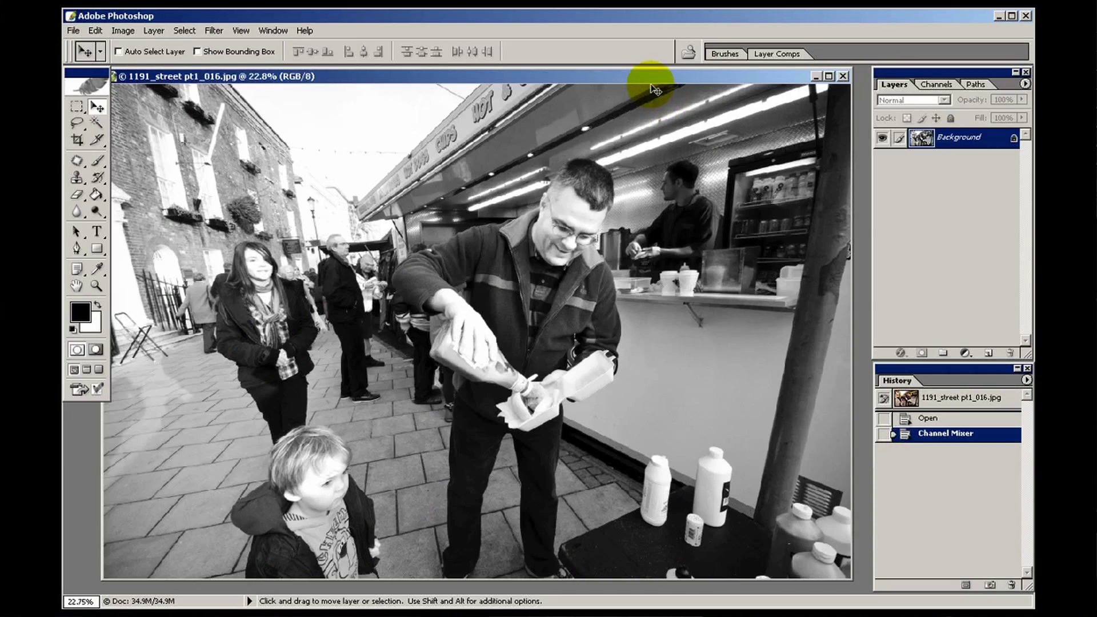
# Step: Save the black-and-white street photo as a JPEG named street channel.jpg at quality 12, and close it
pyautogui.click(73, 30)
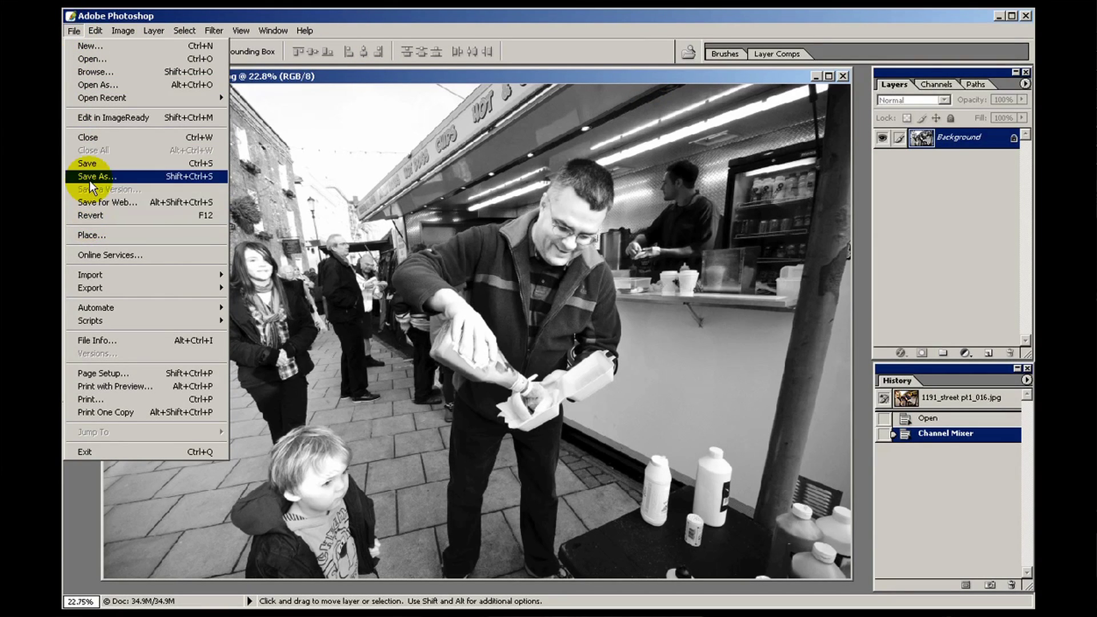
pyautogui.click(92, 177)
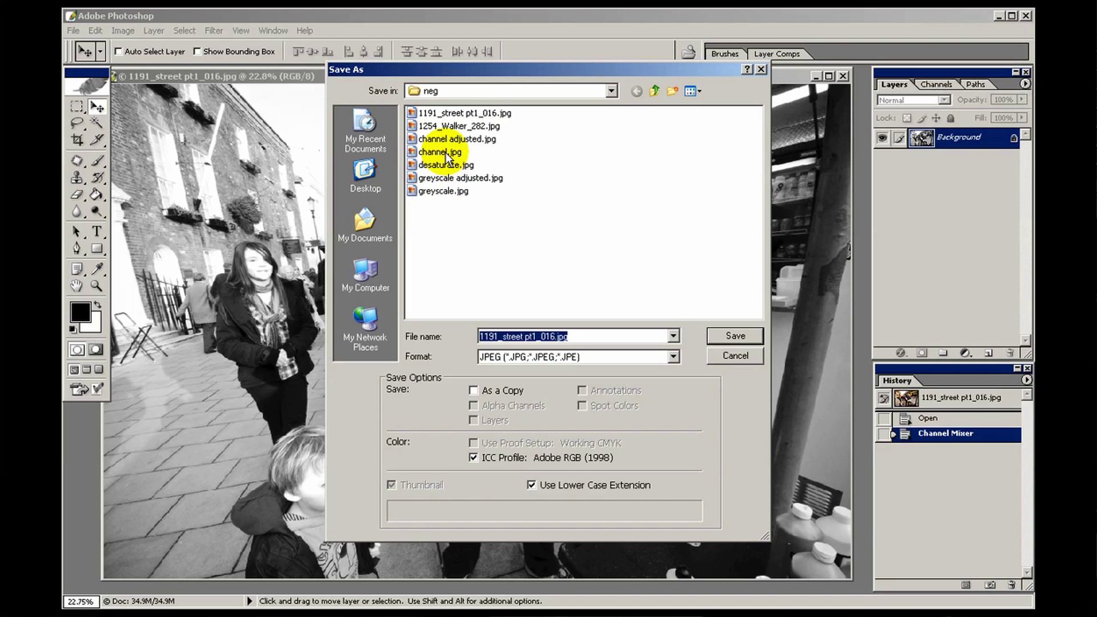
pyautogui.click(554, 336)
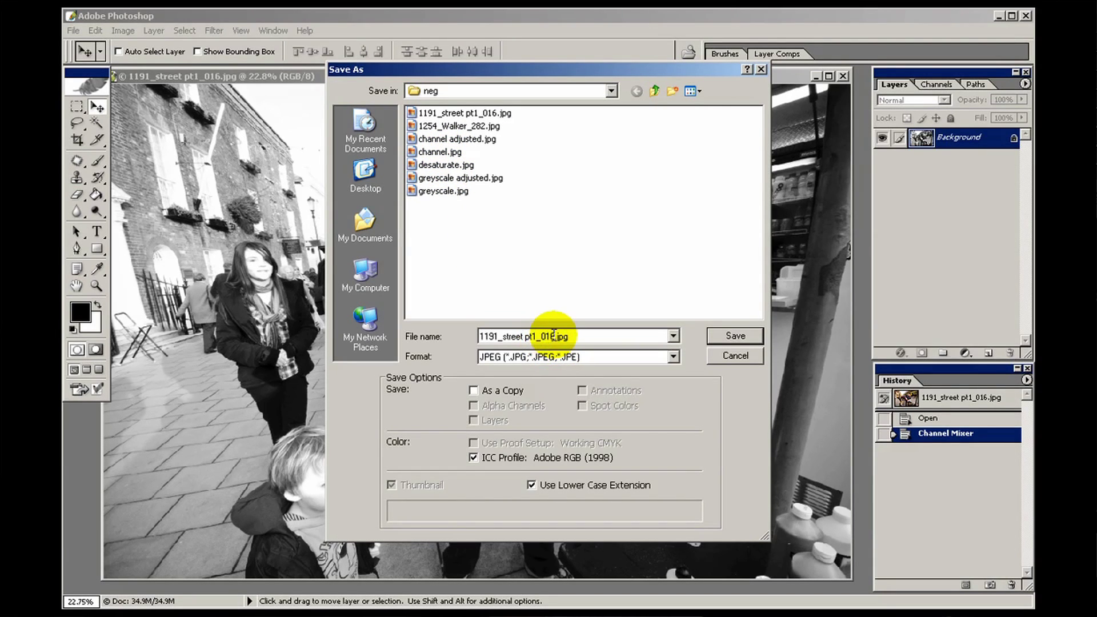
pyautogui.moveTo(553, 336); pyautogui.dragTo(453, 343)
pyautogui.write('street')
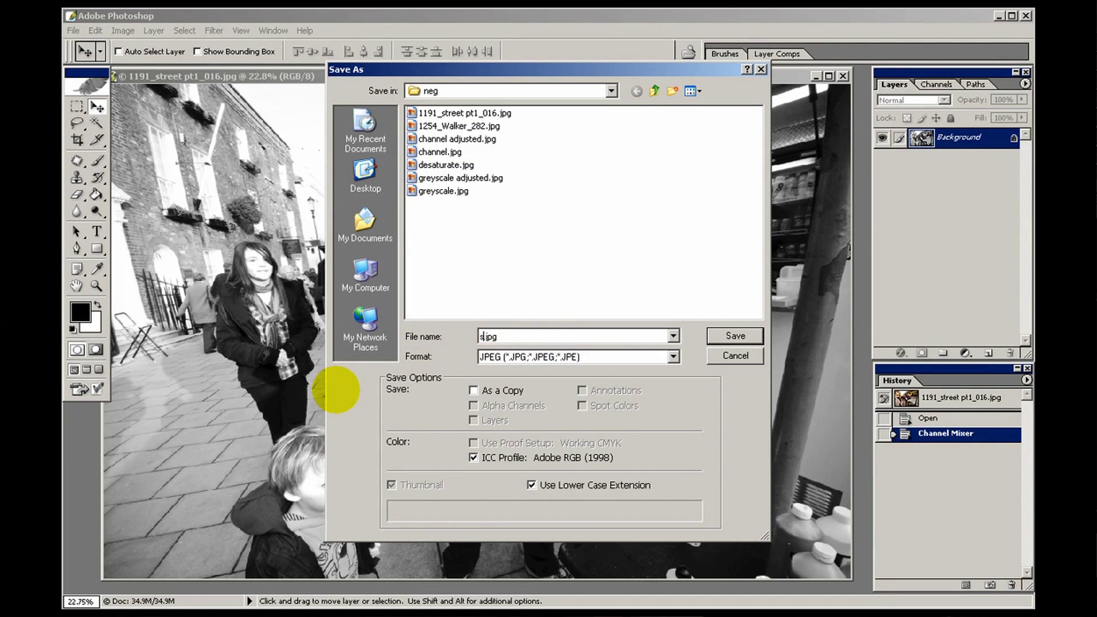
pyautogui.write(' channel')
pyautogui.click(750, 337)
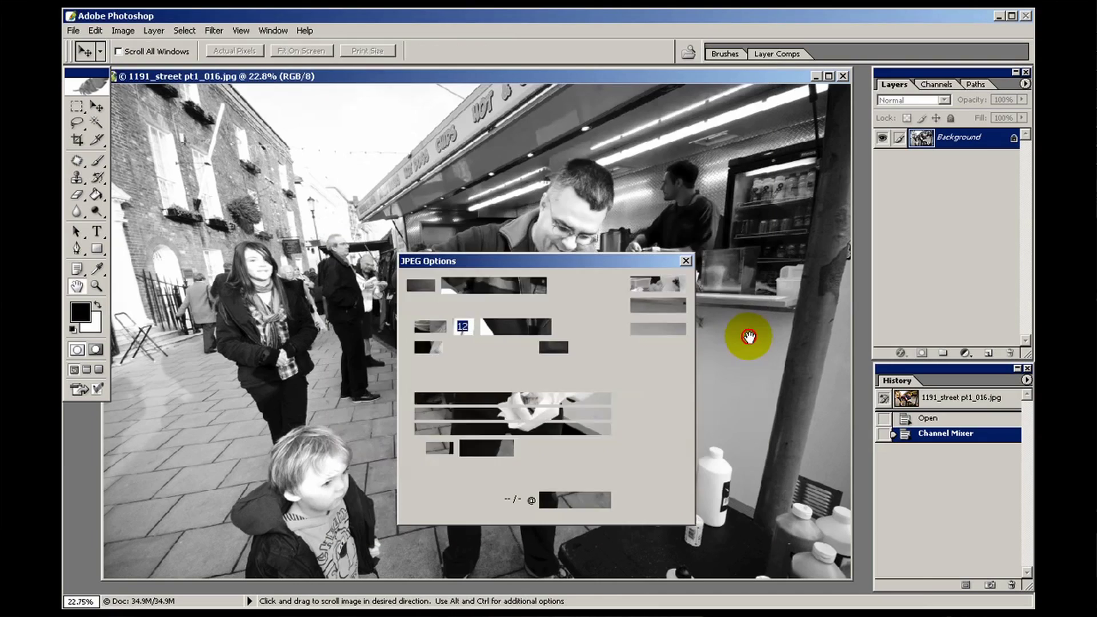
pyautogui.click(662, 283)
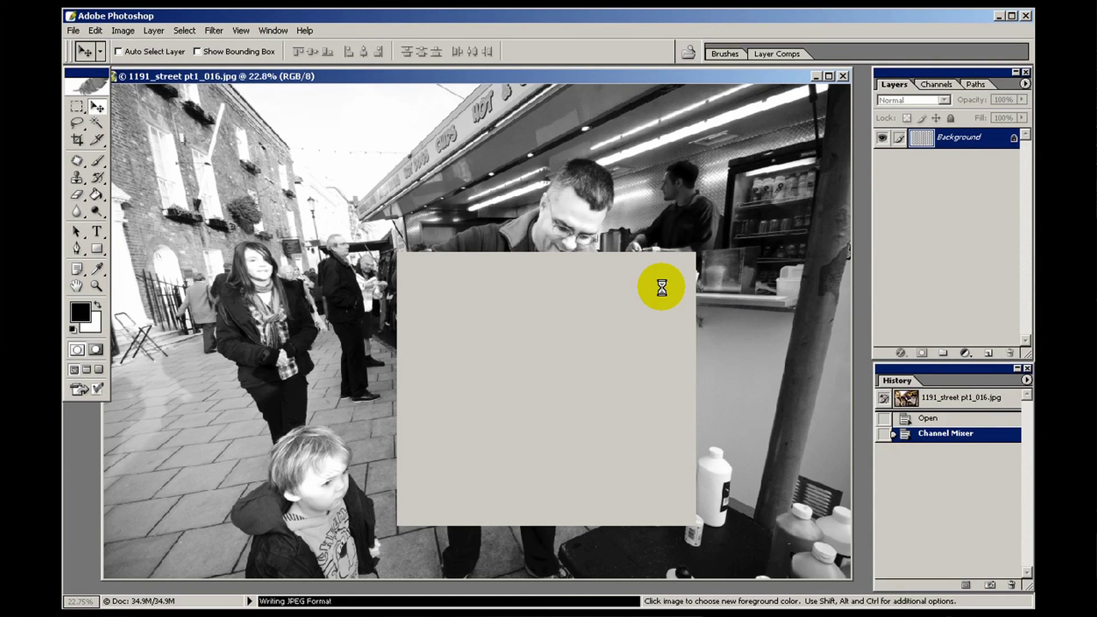
pyautogui.click(841, 76)
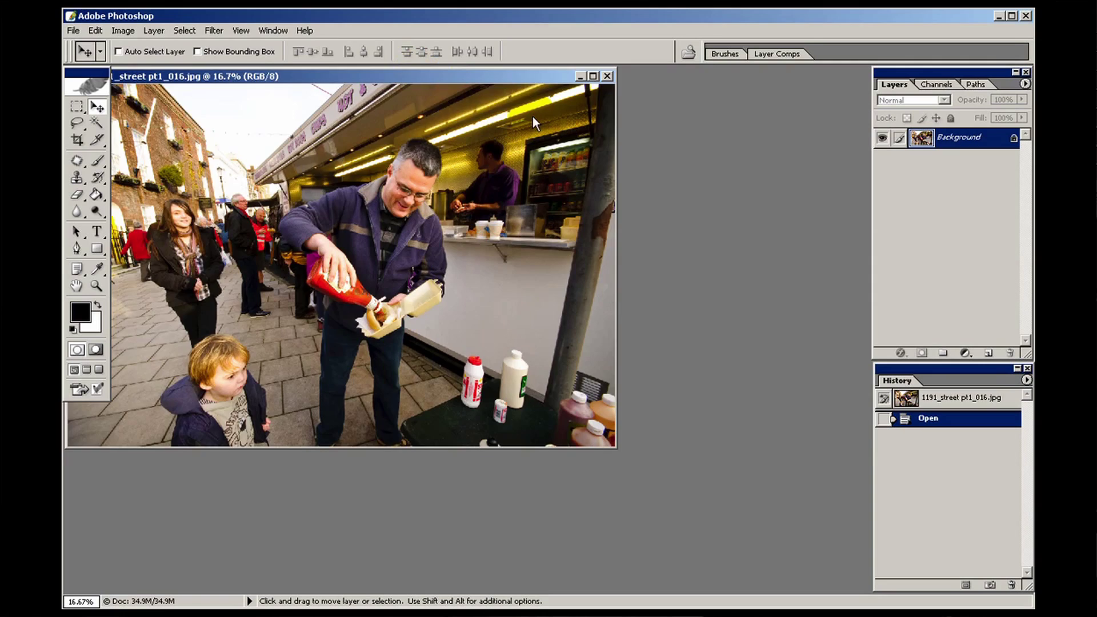
# Step: Convert the colour original of the street photo to Grayscale, discarding its colour information, and return it to RGB Color mode
pyautogui.hotkey('ctrl', '0')
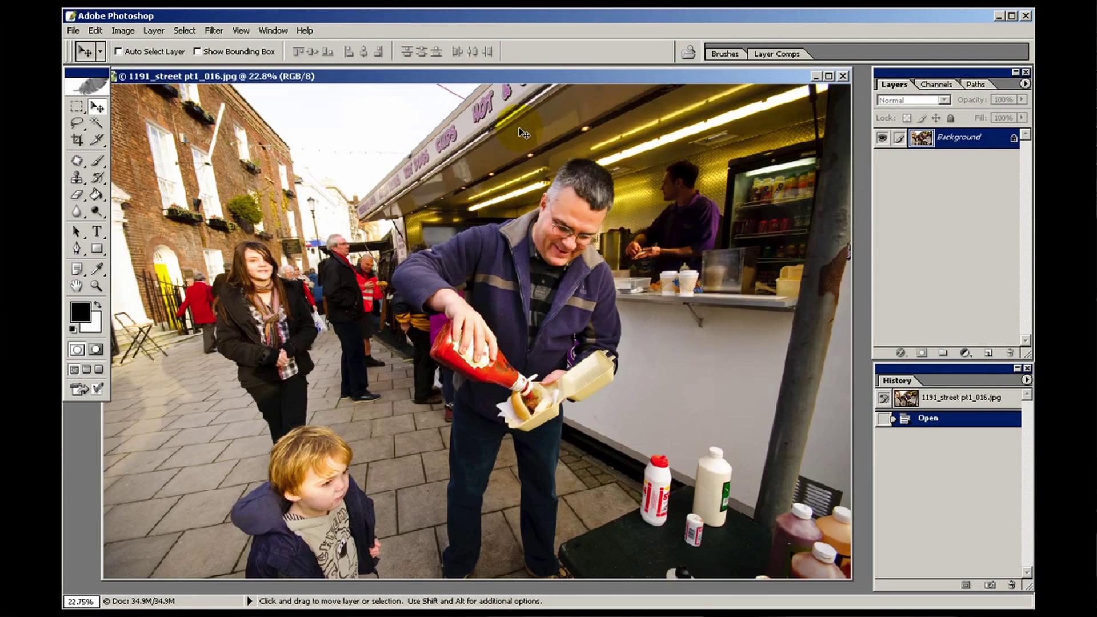
pyautogui.click(122, 31)
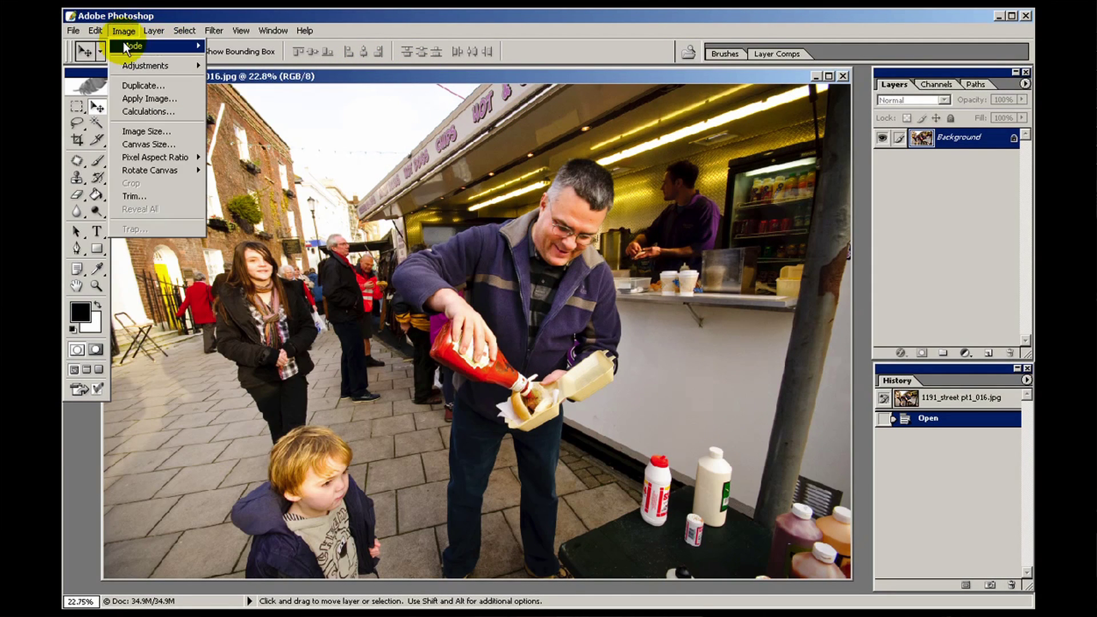
pyautogui.moveTo(125, 44)
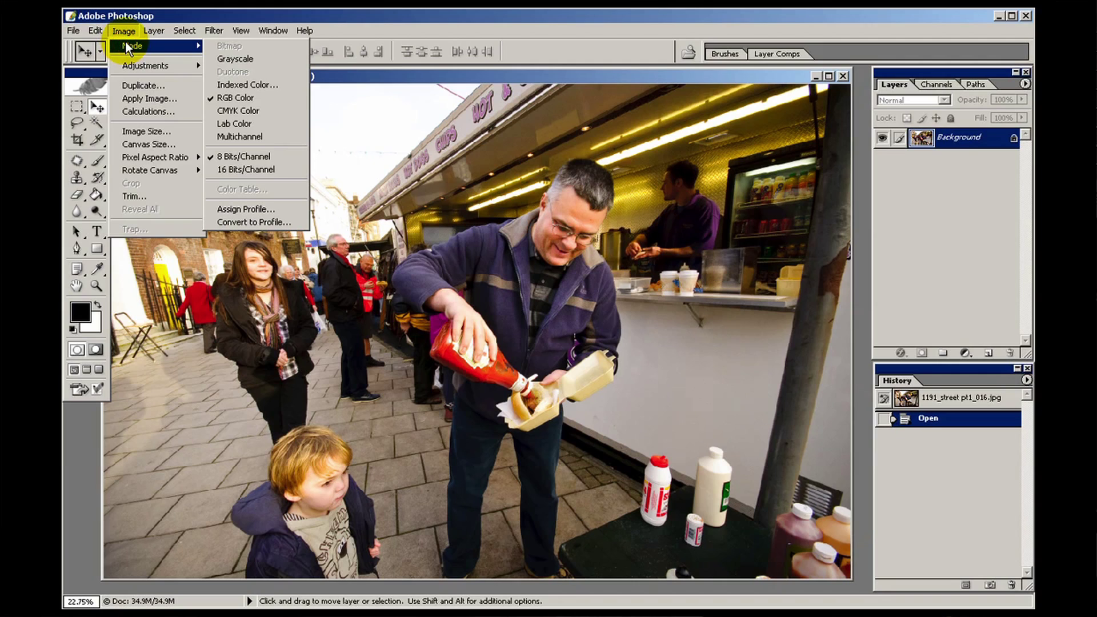
pyautogui.click(234, 59)
pyautogui.click(472, 247)
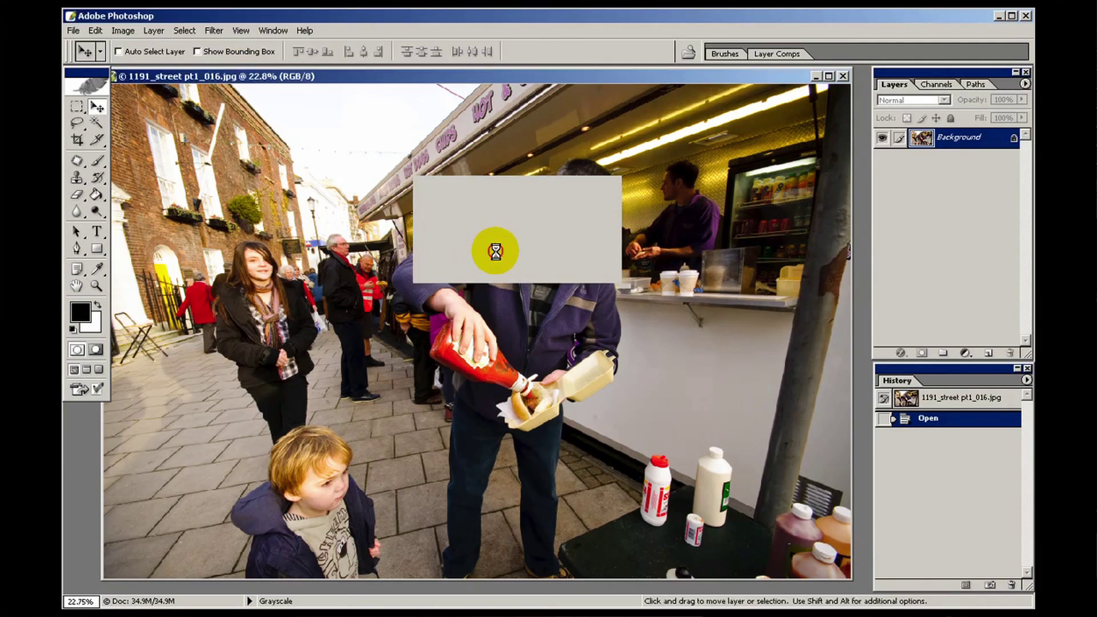
pyautogui.click(127, 33)
pyautogui.moveTo(134, 67)
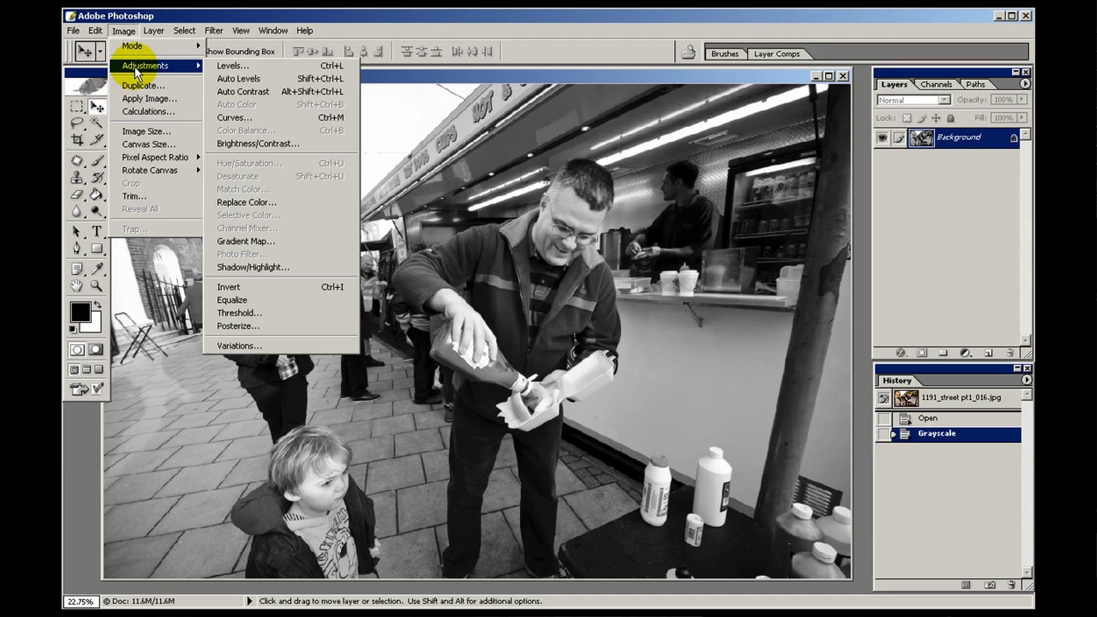
pyautogui.moveTo(139, 46)
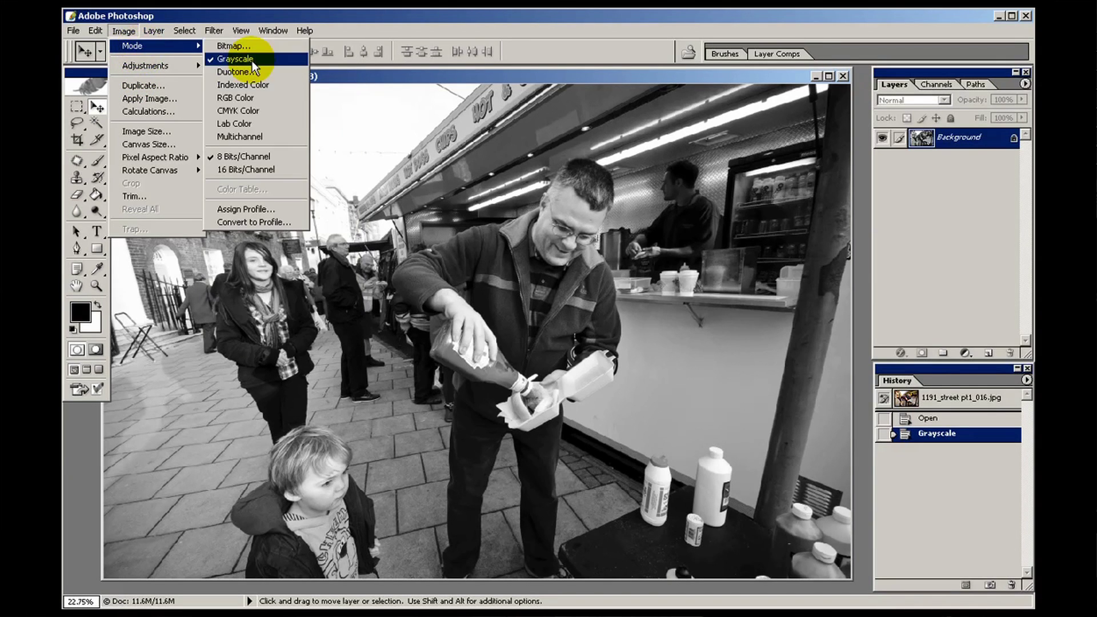
pyautogui.click(253, 97)
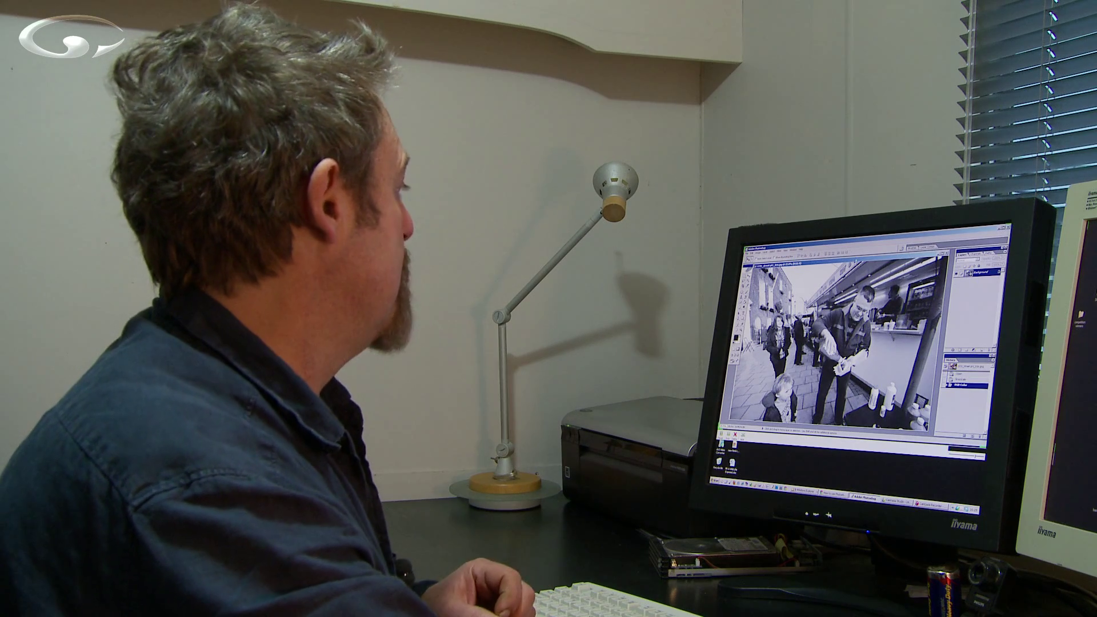
# Step: Adjust the greyscale street photo's Levels with a white input level of 243, and compare it with the preview off and on
pyautogui.hotkey('ctrl', 'l')
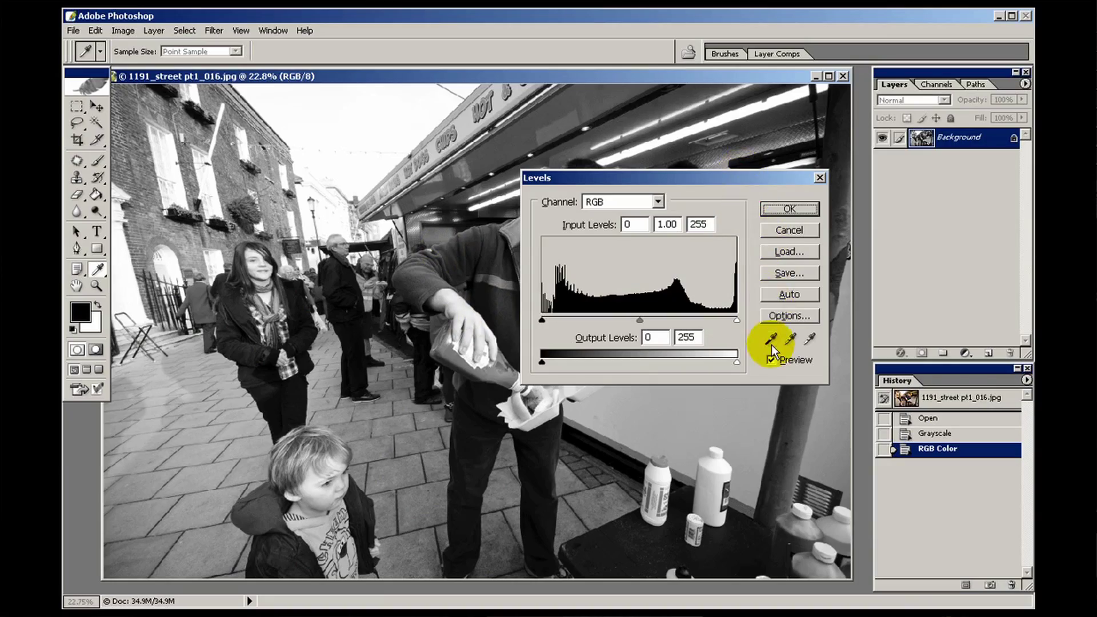
pyautogui.moveTo(742, 178); pyautogui.dragTo(783, 368)
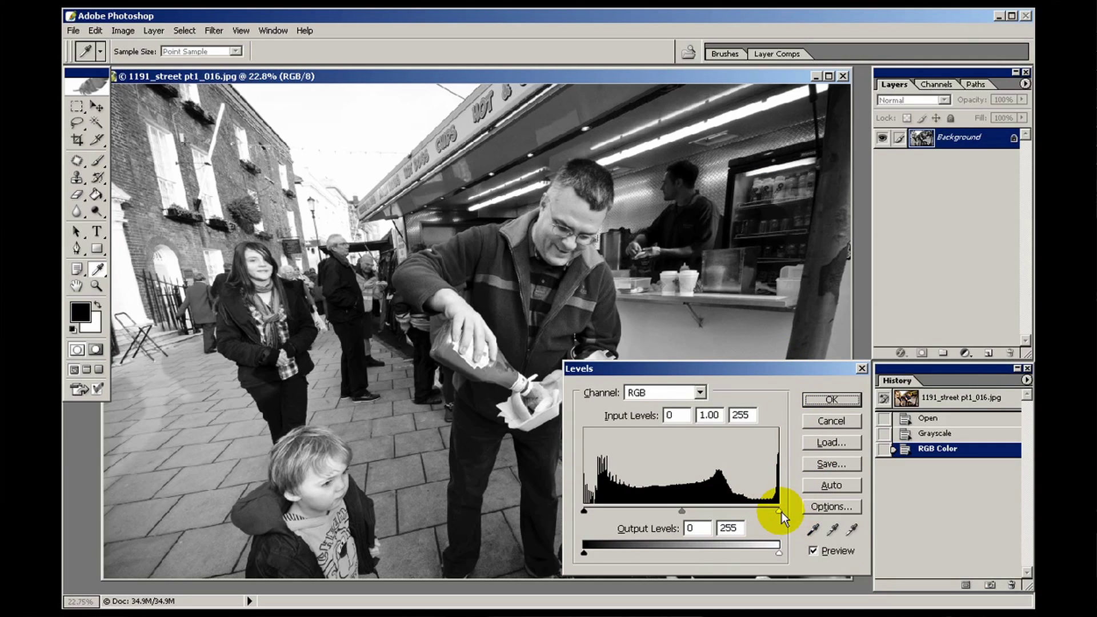
pyautogui.moveTo(780, 512); pyautogui.dragTo(773, 510)
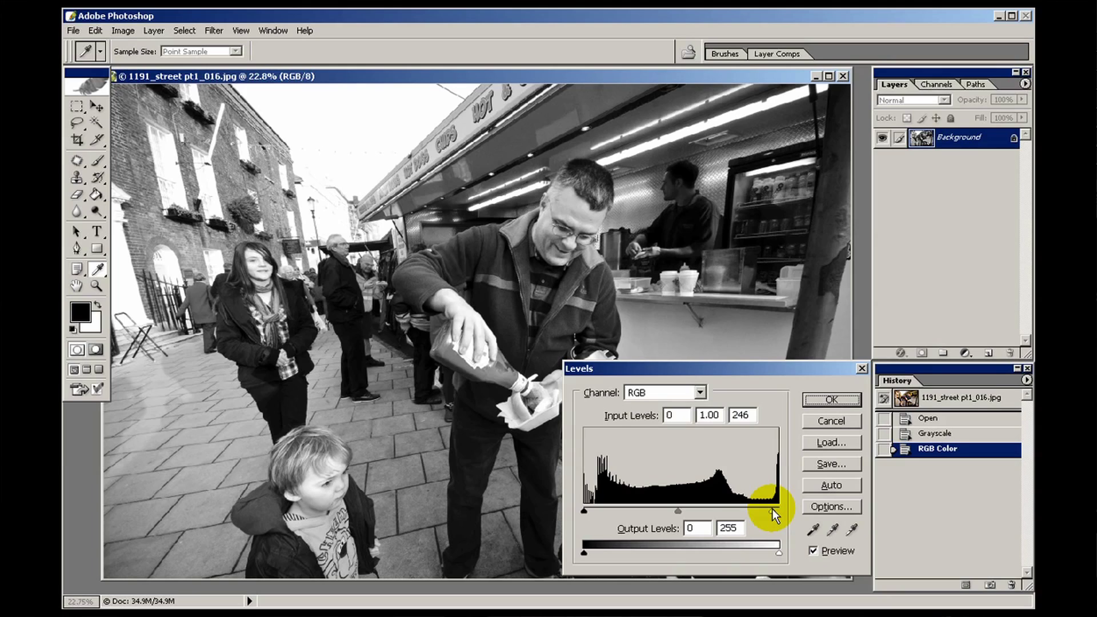
pyautogui.moveTo(771, 509); pyautogui.dragTo(770, 509)
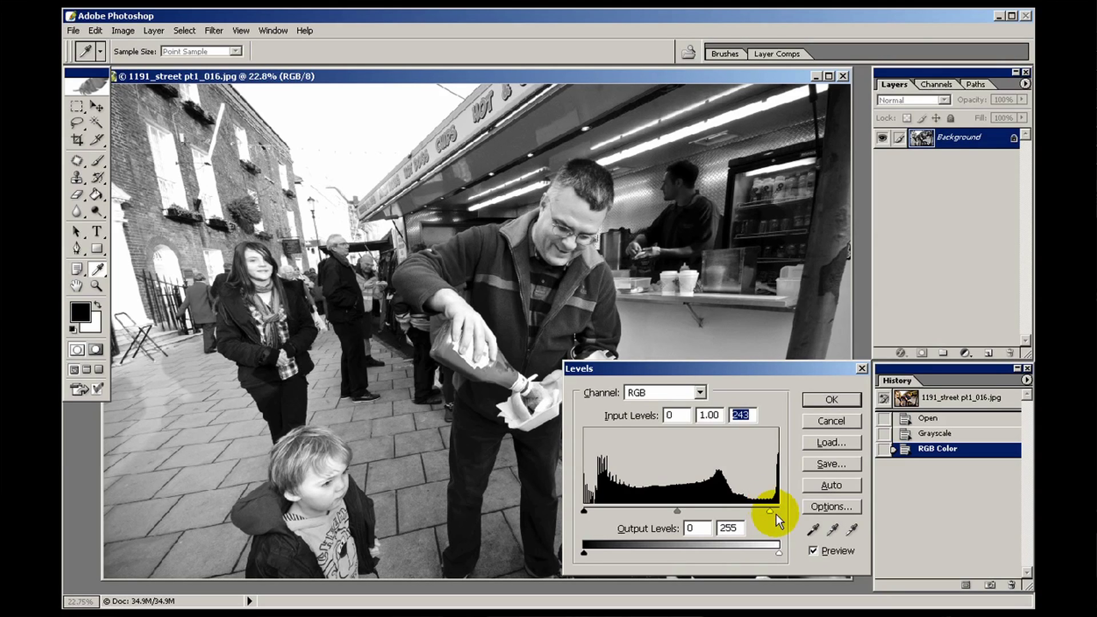
pyautogui.click(814, 550)
pyautogui.click(814, 550)
pyautogui.click(814, 550)
pyautogui.click(814, 549)
pyautogui.click(813, 550)
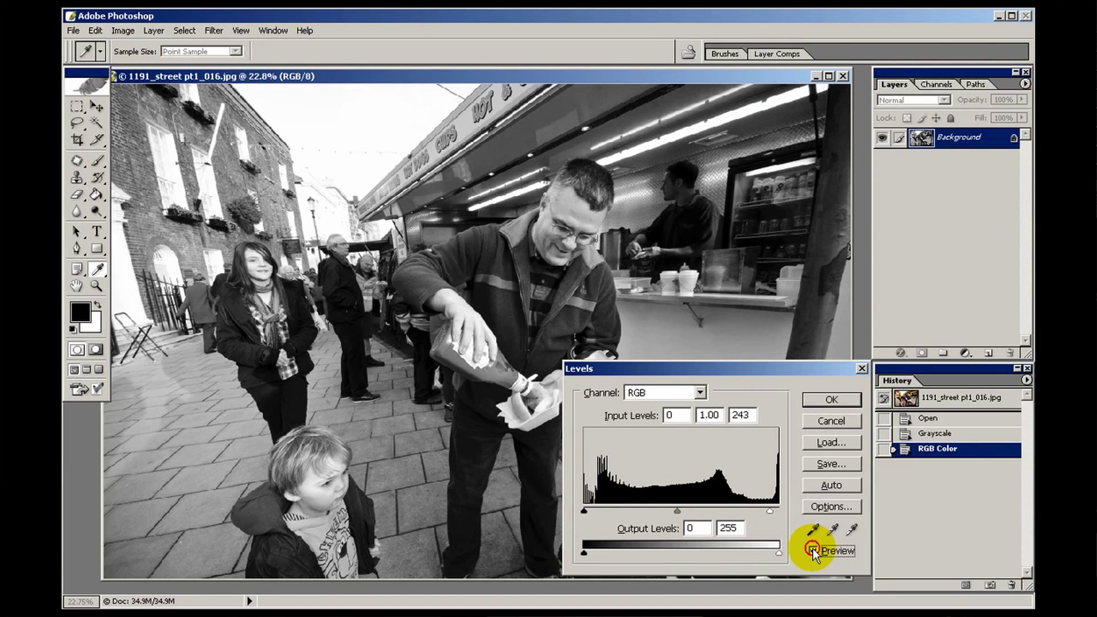
pyautogui.click(813, 550)
# Step: Set the Levels black input level to 9 and the midtone input level to 1.09
pyautogui.moveTo(586, 510); pyautogui.dragTo(593, 510)
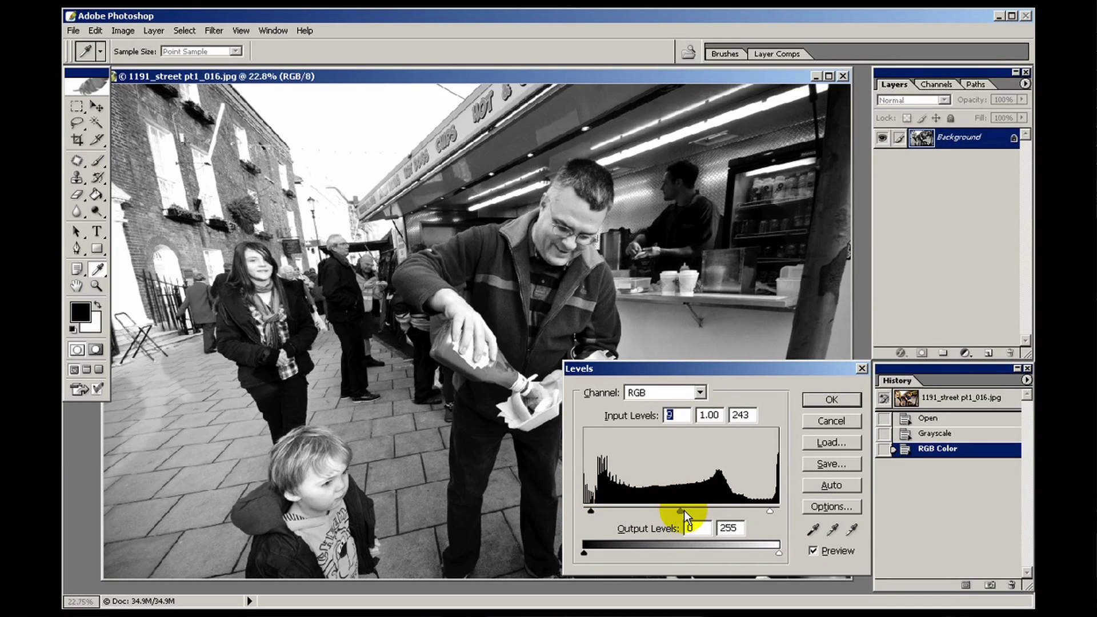
pyautogui.moveTo(680, 510); pyautogui.dragTo(677, 510)
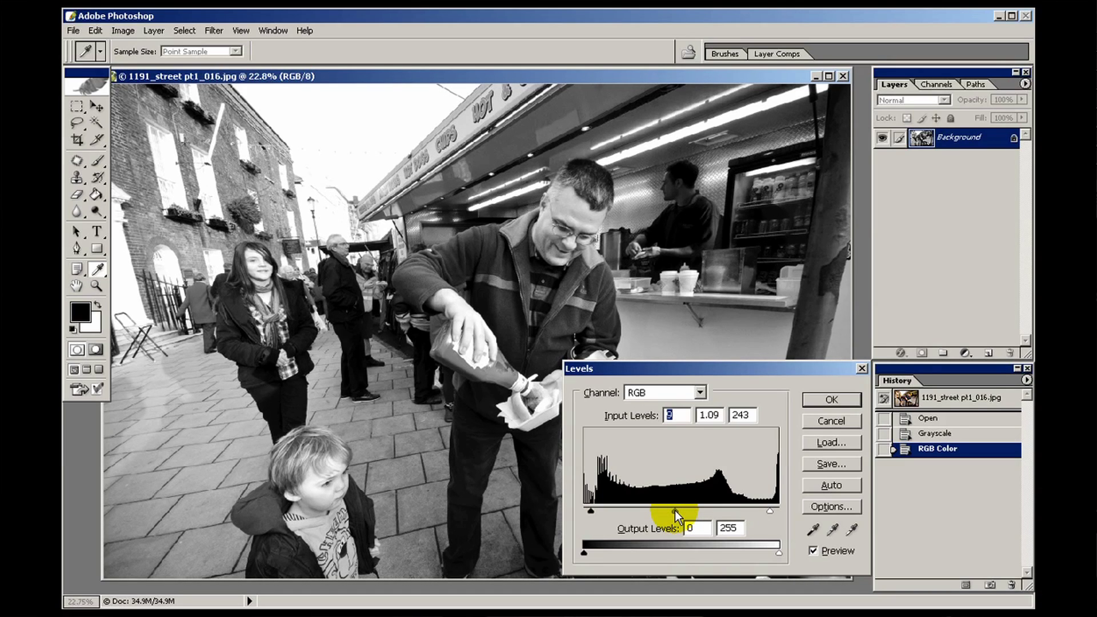
pyautogui.click(674, 510)
# Step: Compare the street photo with and without the Levels preview, and apply the adjustment
pyautogui.click(817, 550)
pyautogui.click(817, 549)
pyautogui.click(817, 550)
pyautogui.click(818, 550)
pyautogui.click(817, 550)
pyautogui.click(817, 549)
pyautogui.click(818, 550)
pyautogui.click(817, 550)
pyautogui.click(817, 550)
pyautogui.click(817, 550)
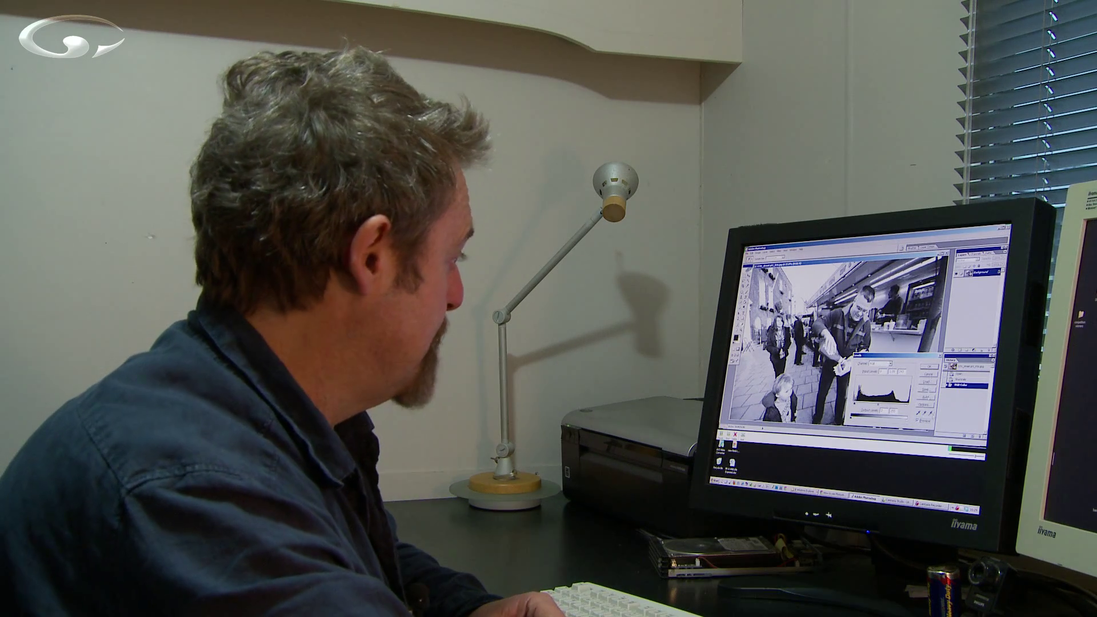
pyautogui.press('Return')
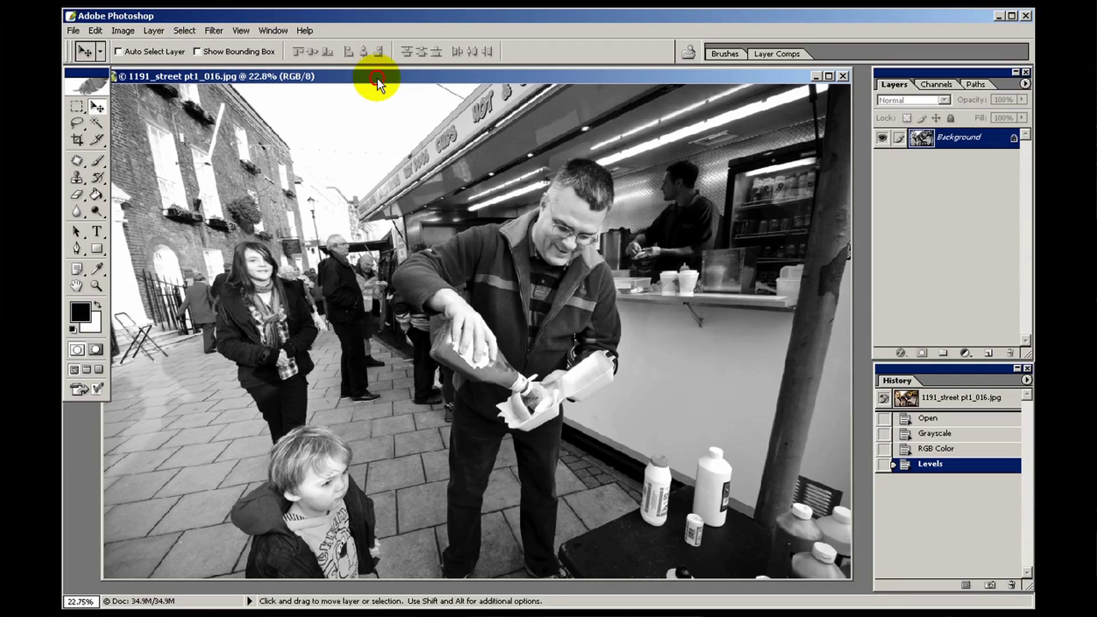